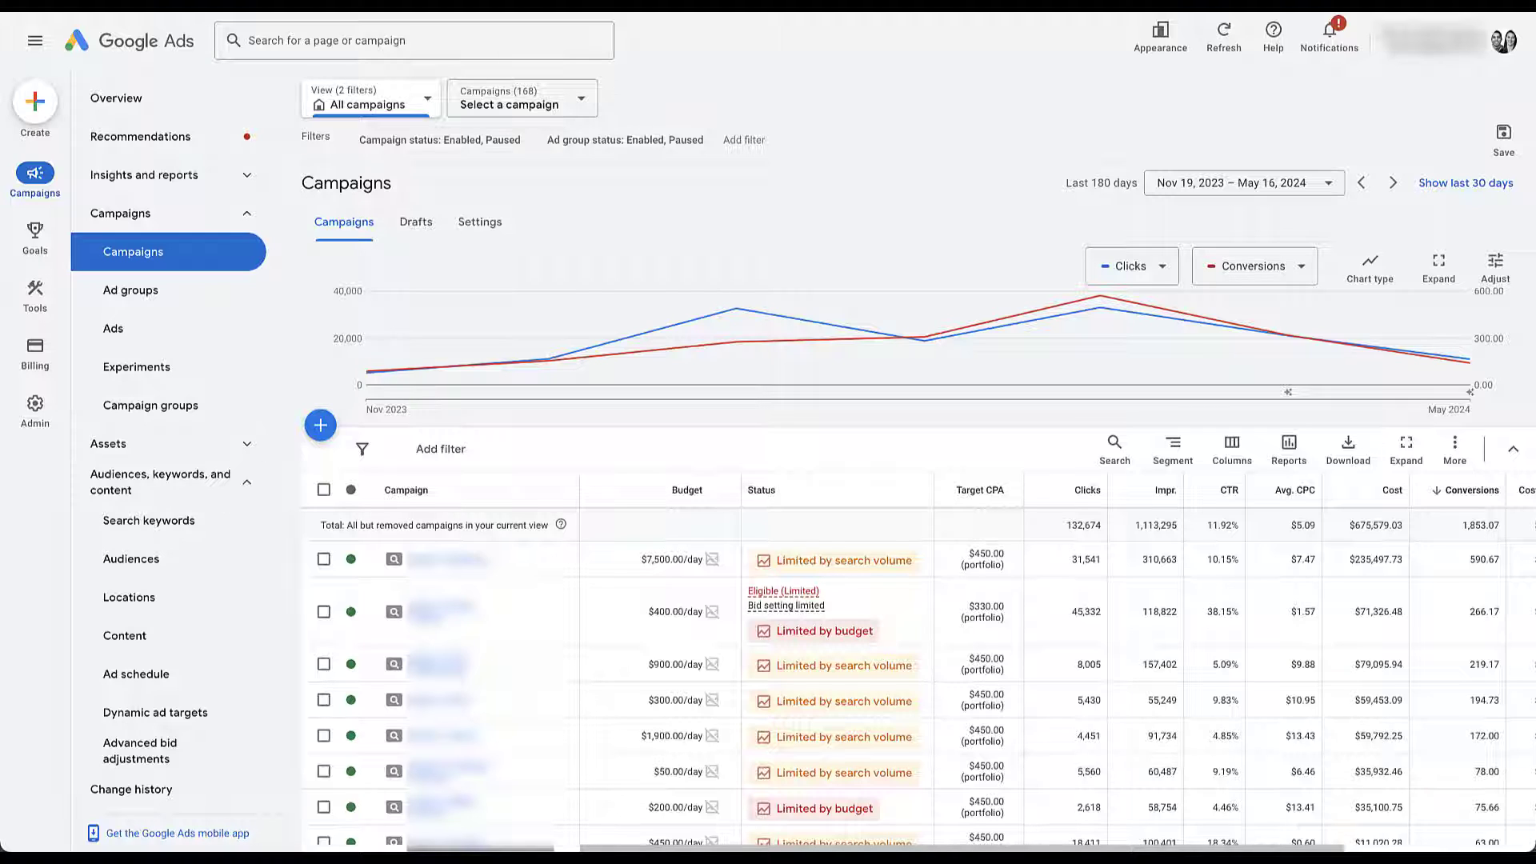
# - Open the audience manager from the shared library tools
pyautogui.moveTo(35, 296)
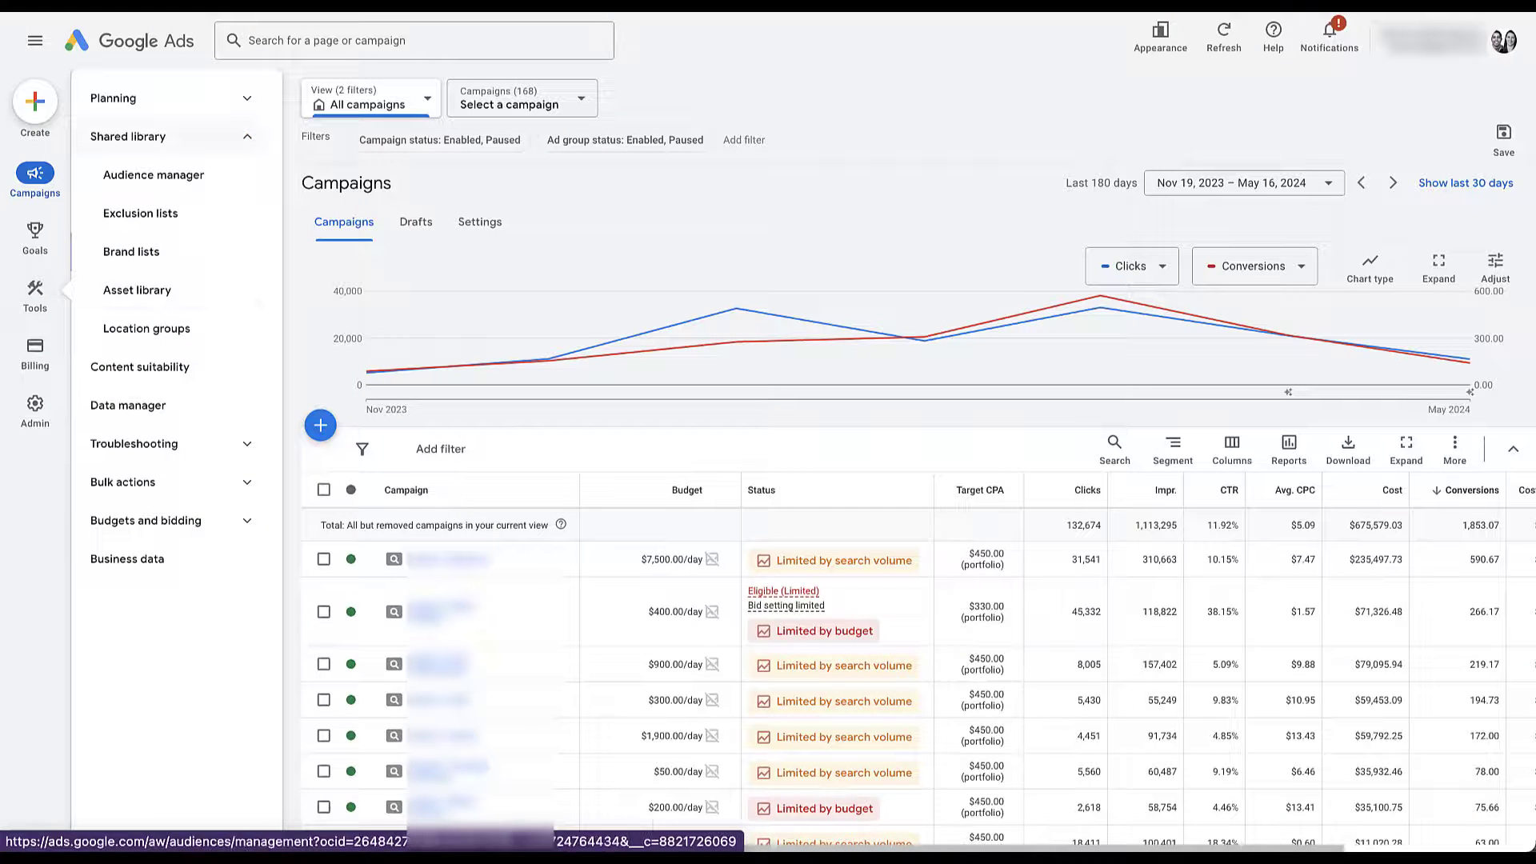
pyautogui.click(128, 136)
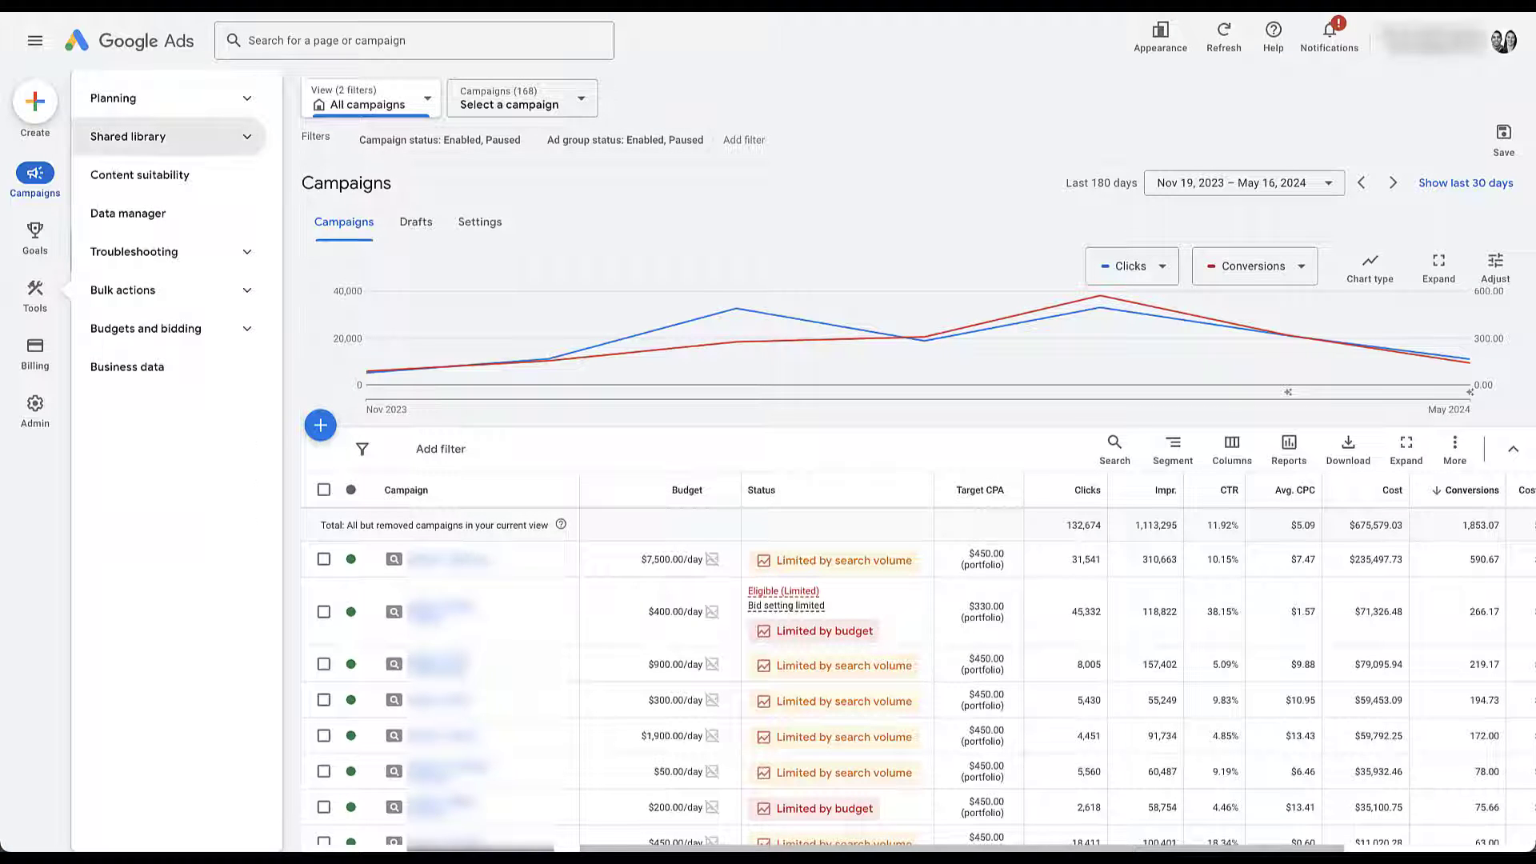
pyautogui.click(128, 136)
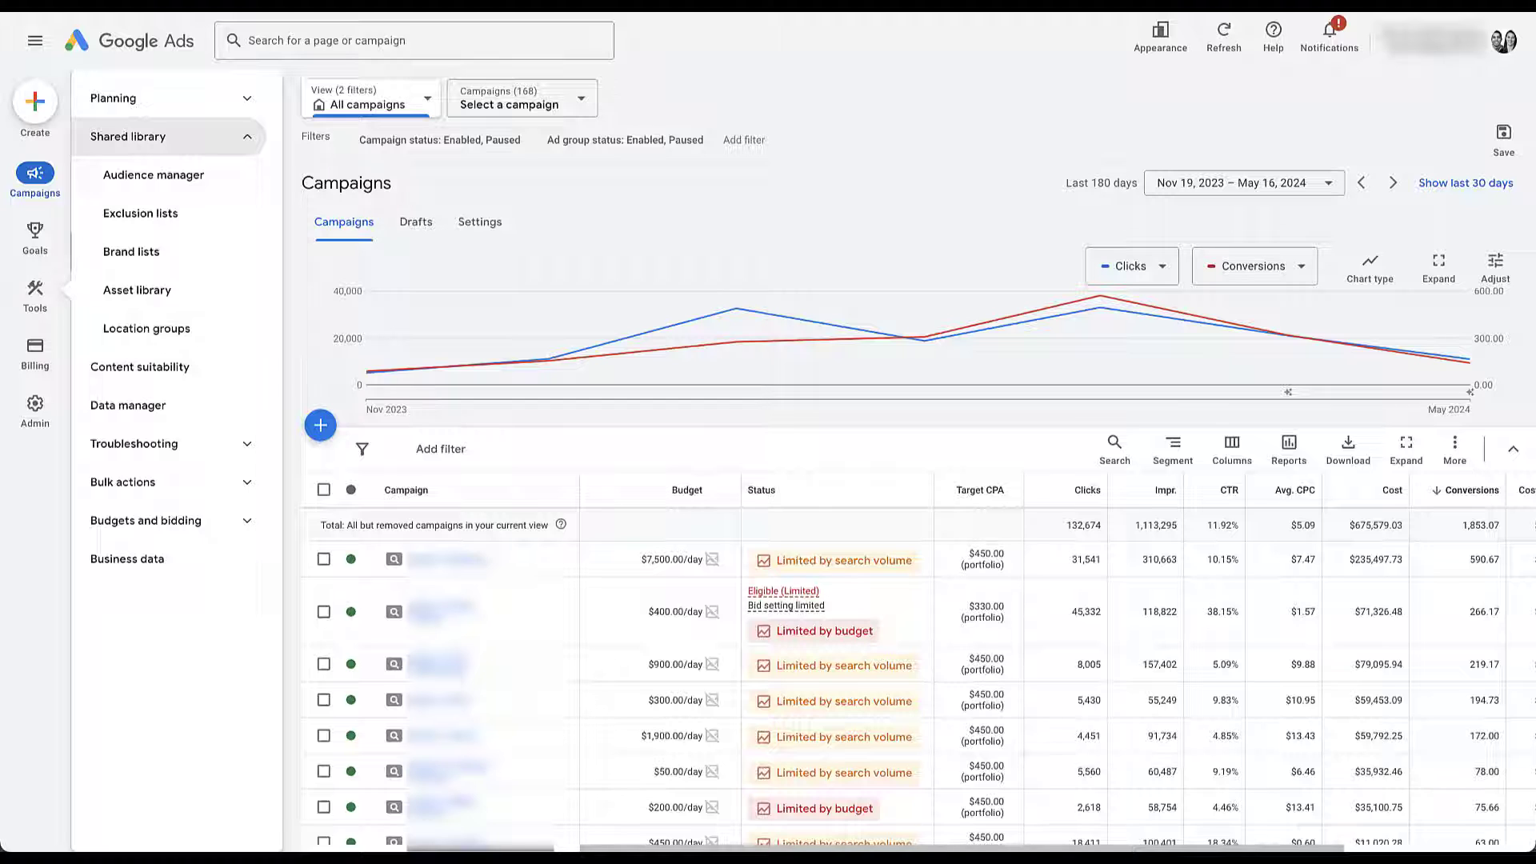
pyautogui.click(232, 178)
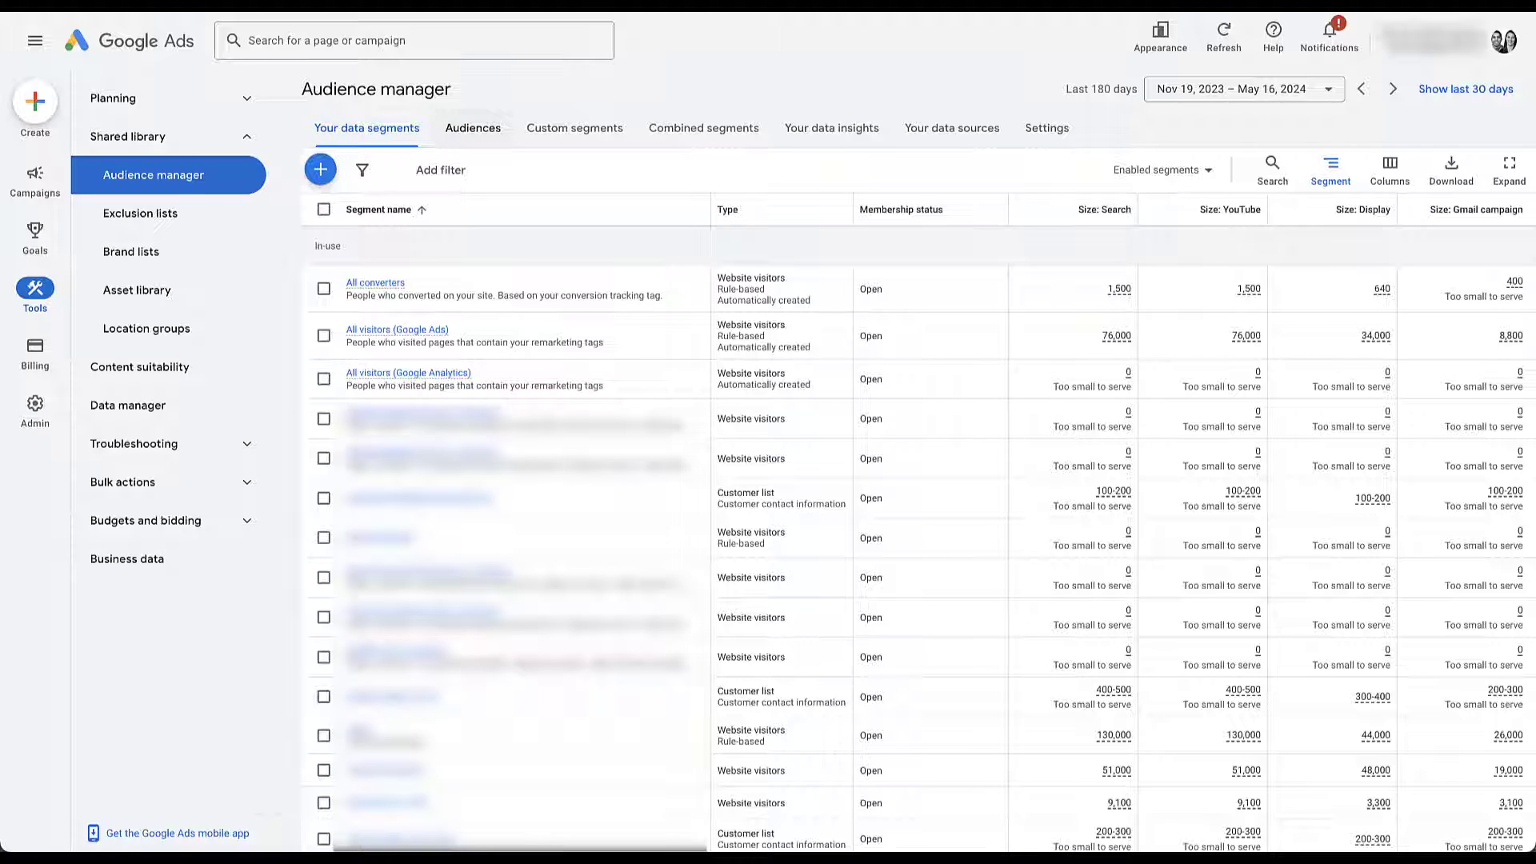
# - Start a new audience in the Audiences list and name it "Example Audience Signal"
pyautogui.click(472, 128)
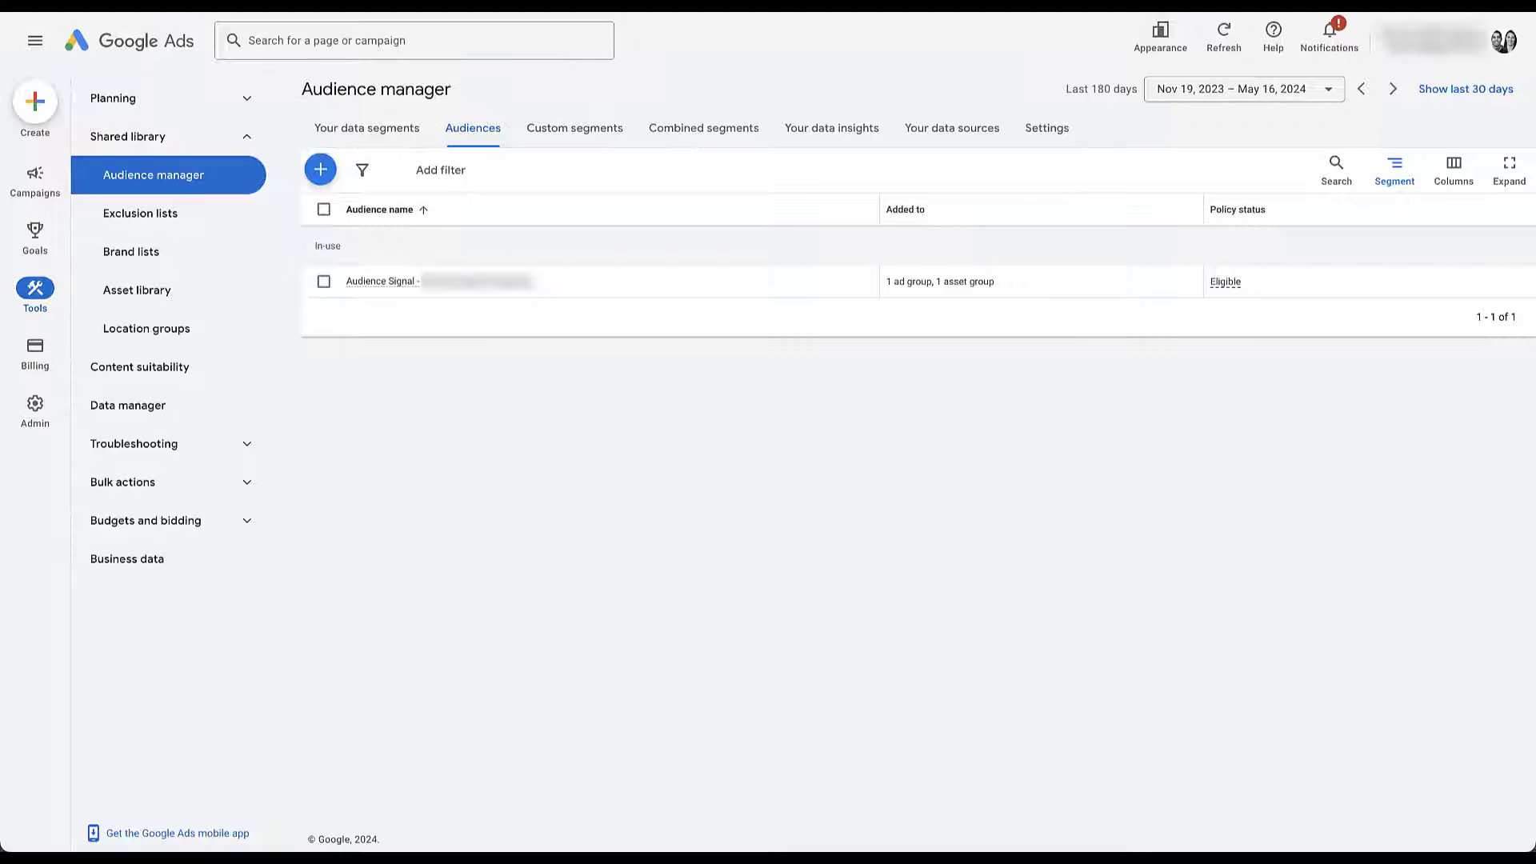
pyautogui.click(320, 170)
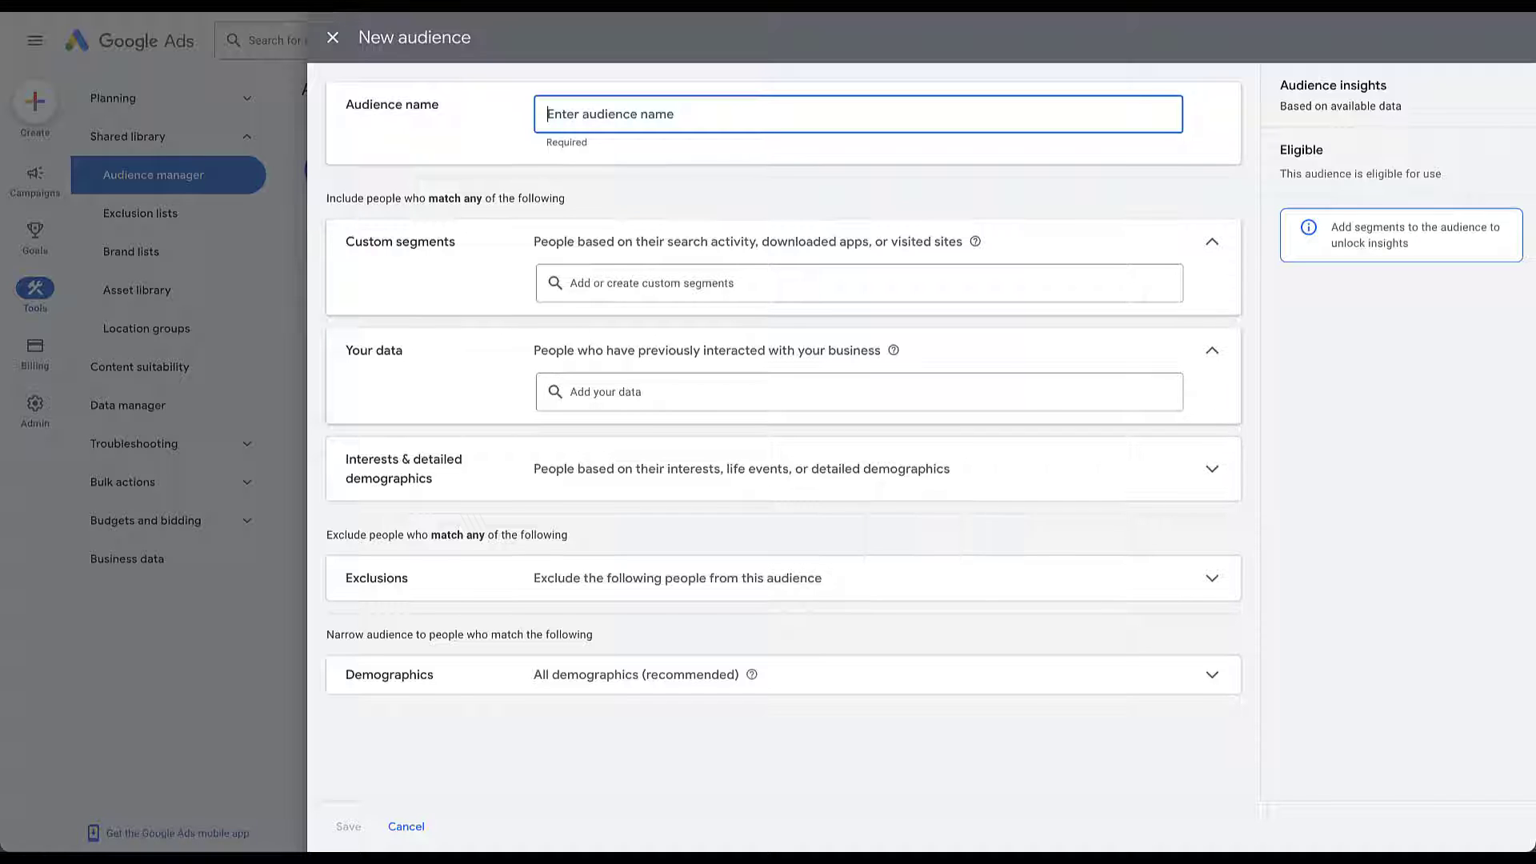
pyautogui.write('Example Audience Signal')
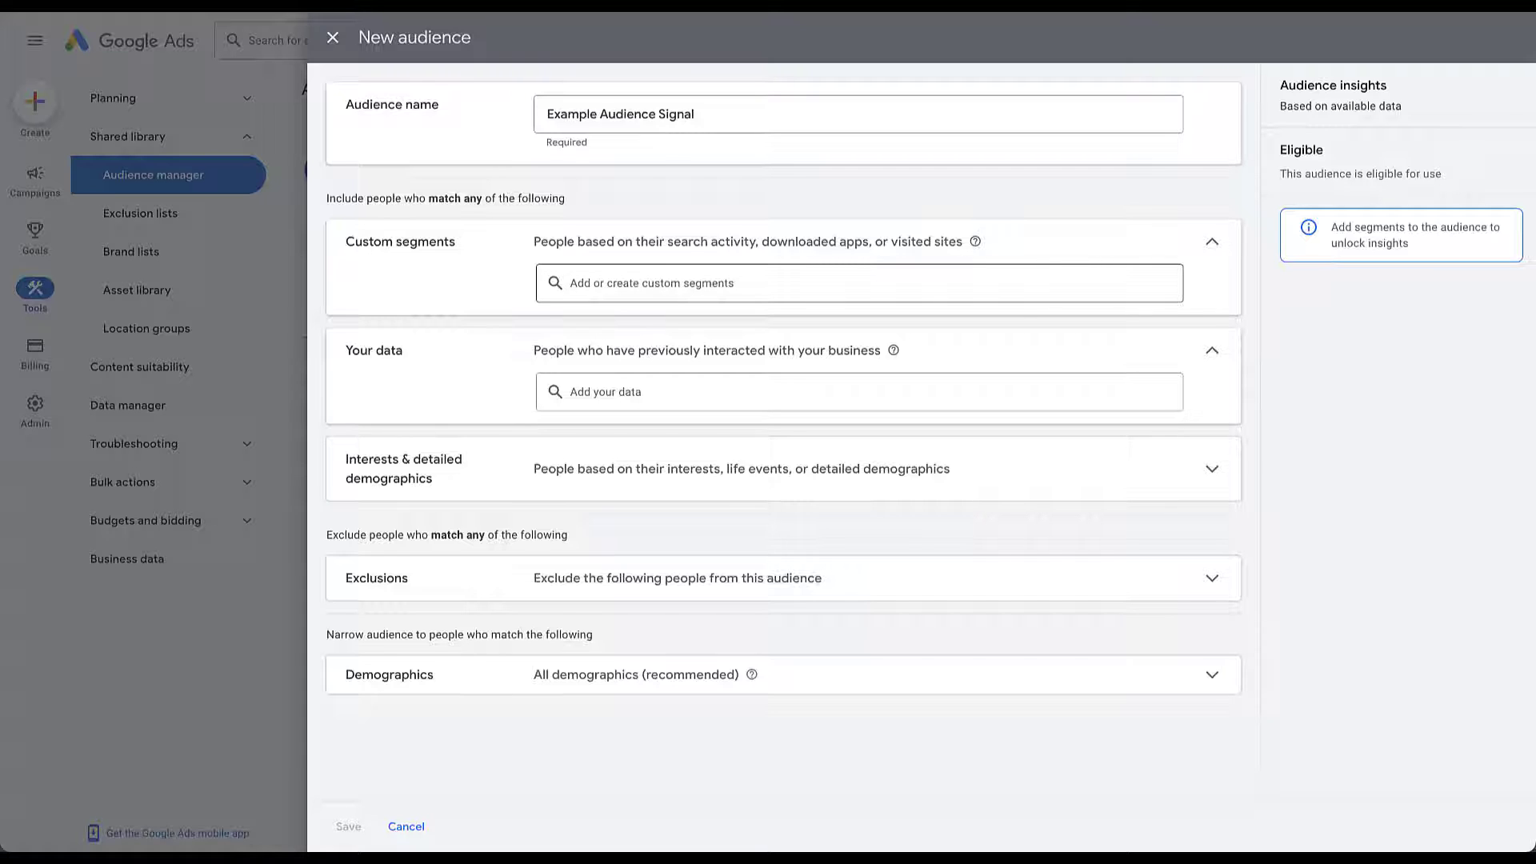
# - Add the first suggested custom segment to the audience
pyautogui.click(640, 283)
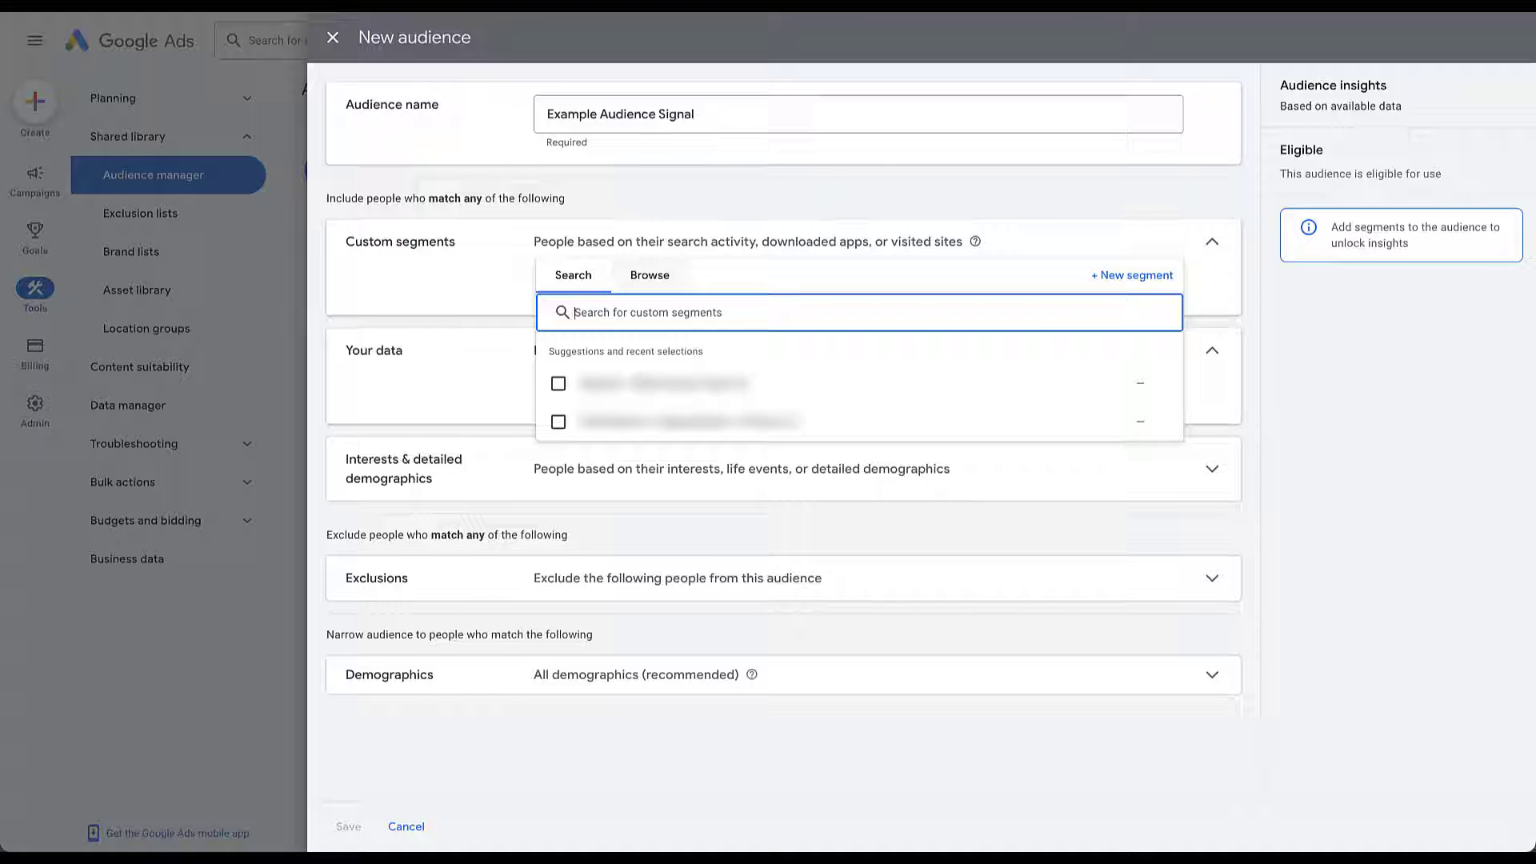
pyautogui.click(649, 275)
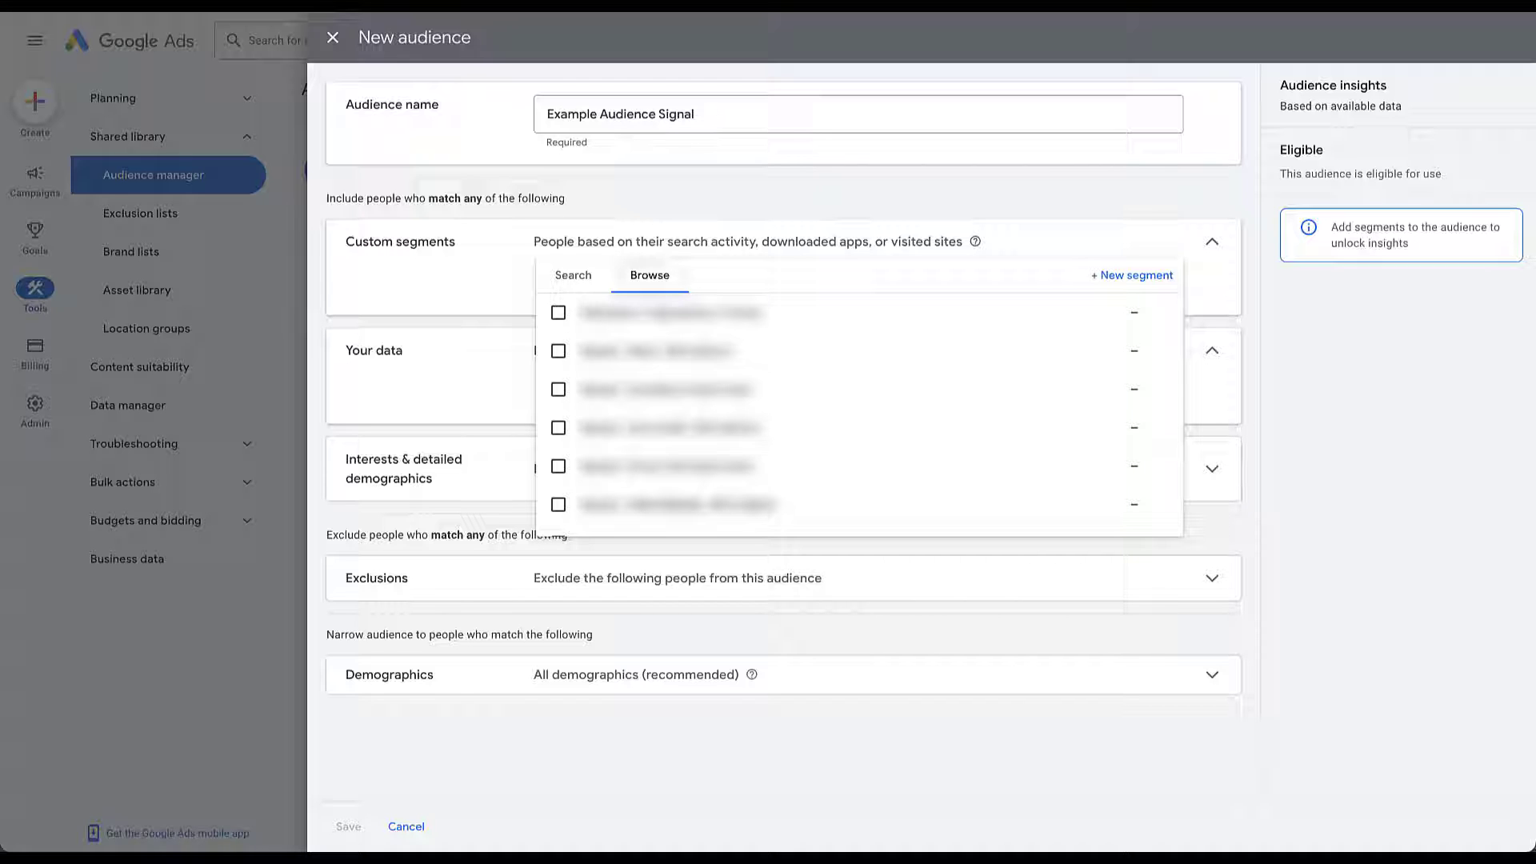
pyautogui.click(573, 275)
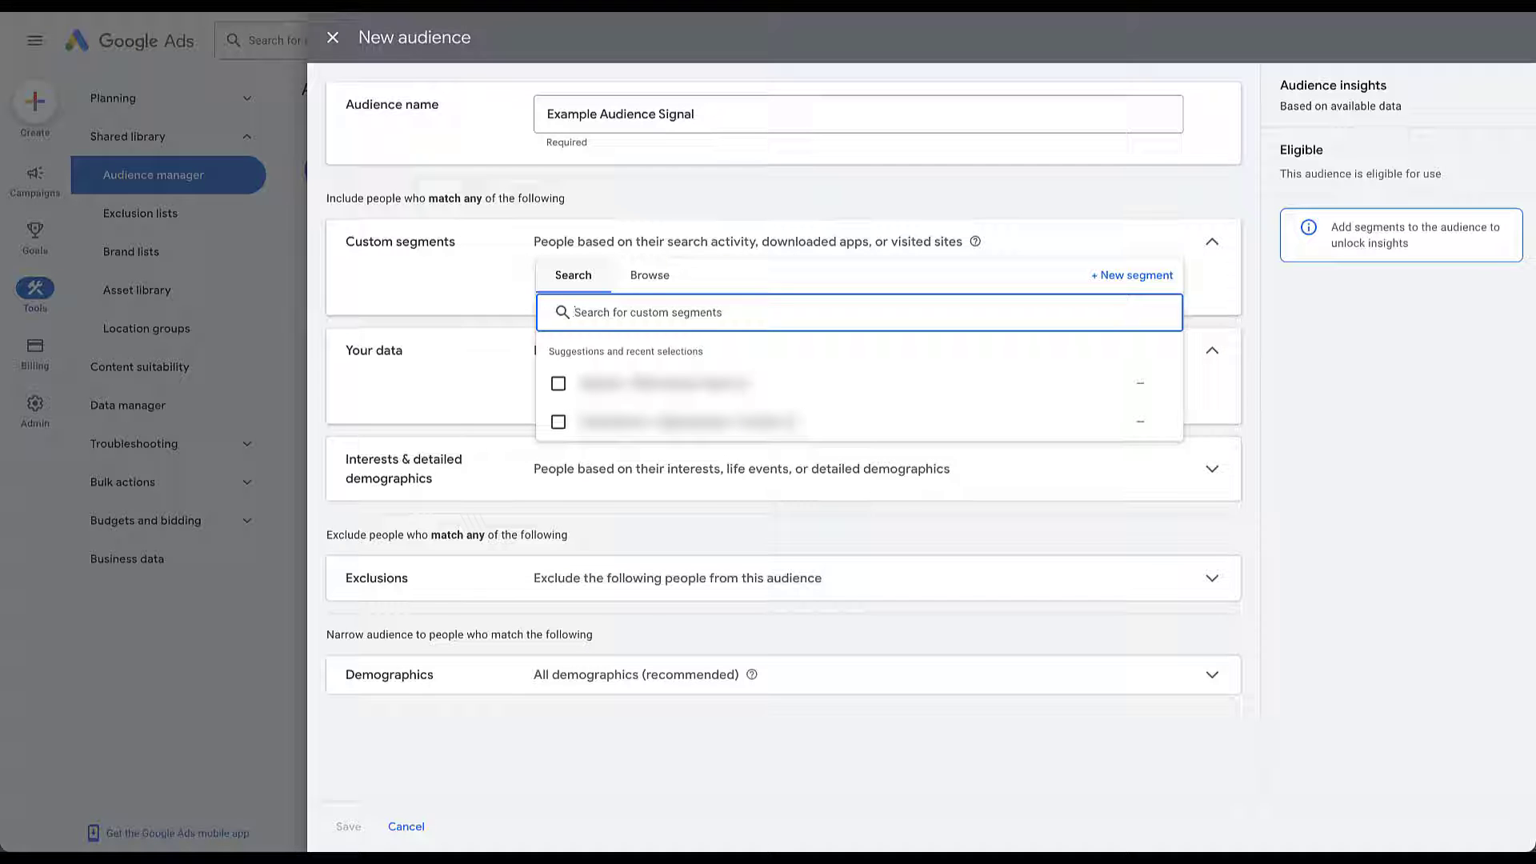
pyautogui.click(557, 383)
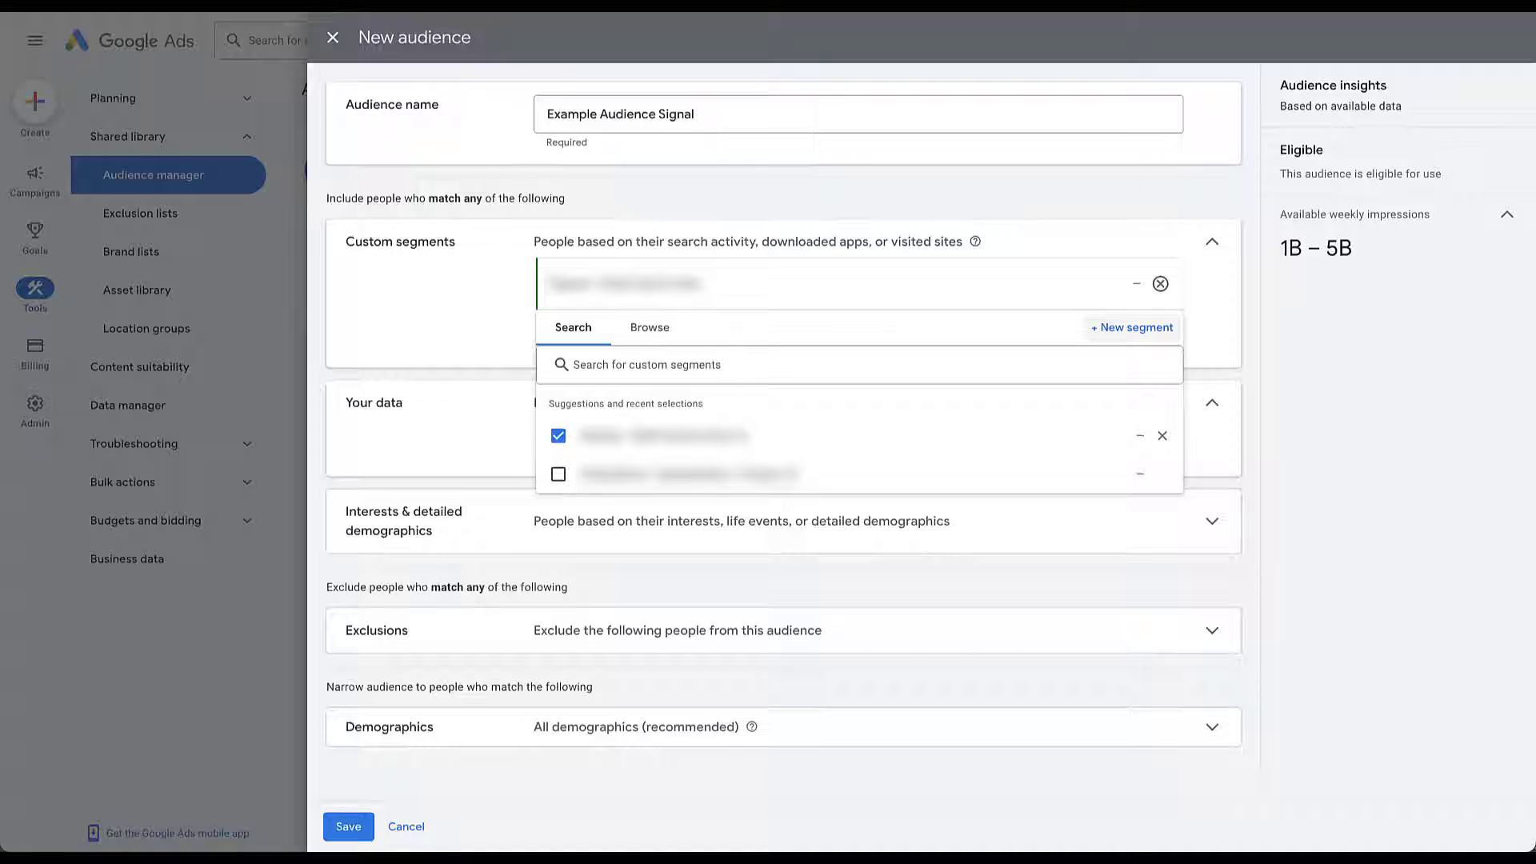
pyautogui.click(1132, 327)
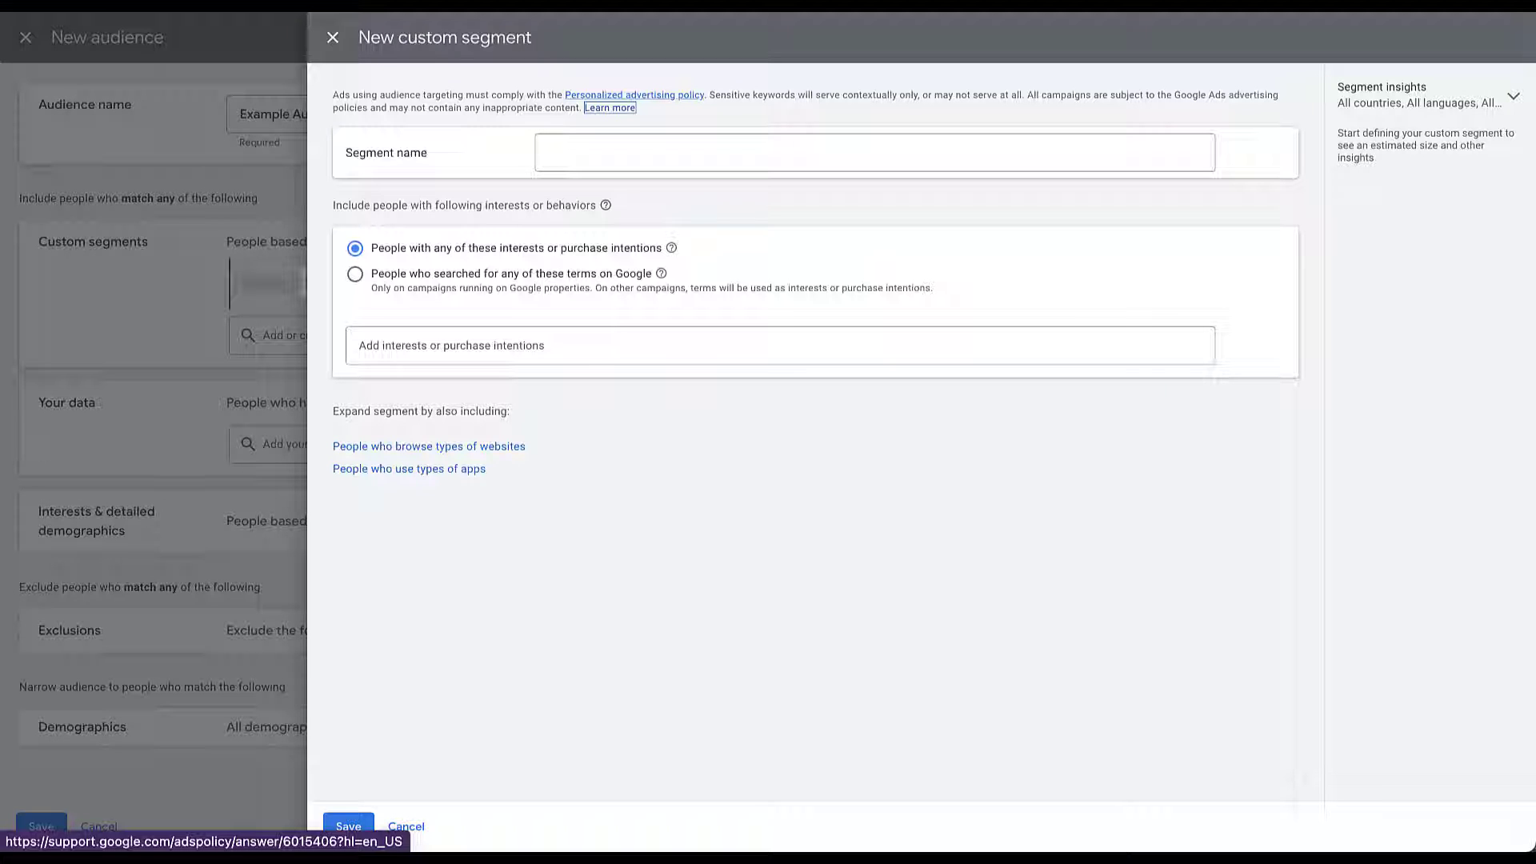
pyautogui.click(354, 273)
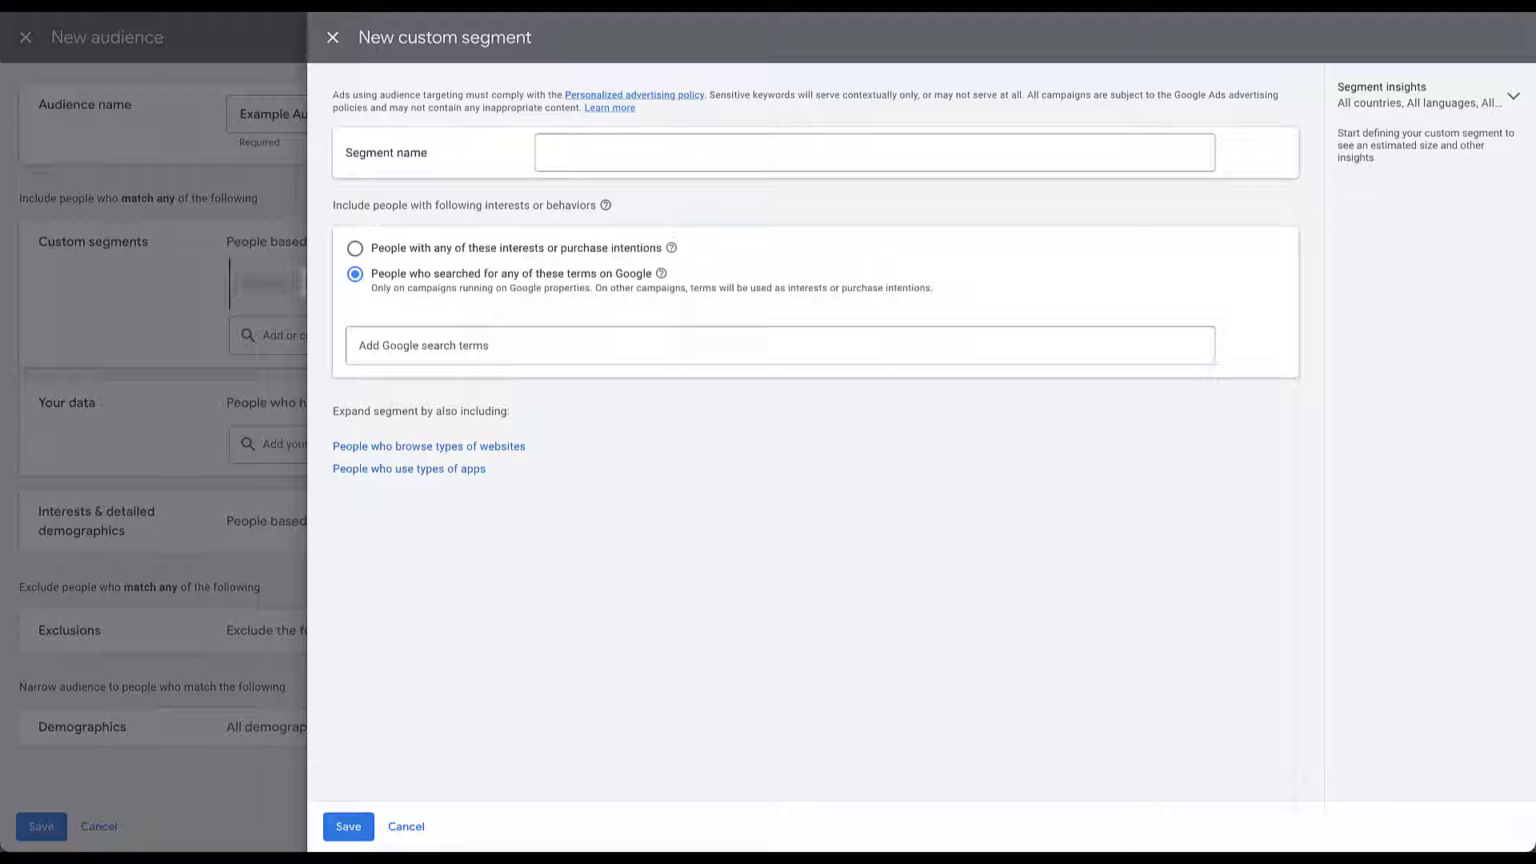
pyautogui.click(429, 446)
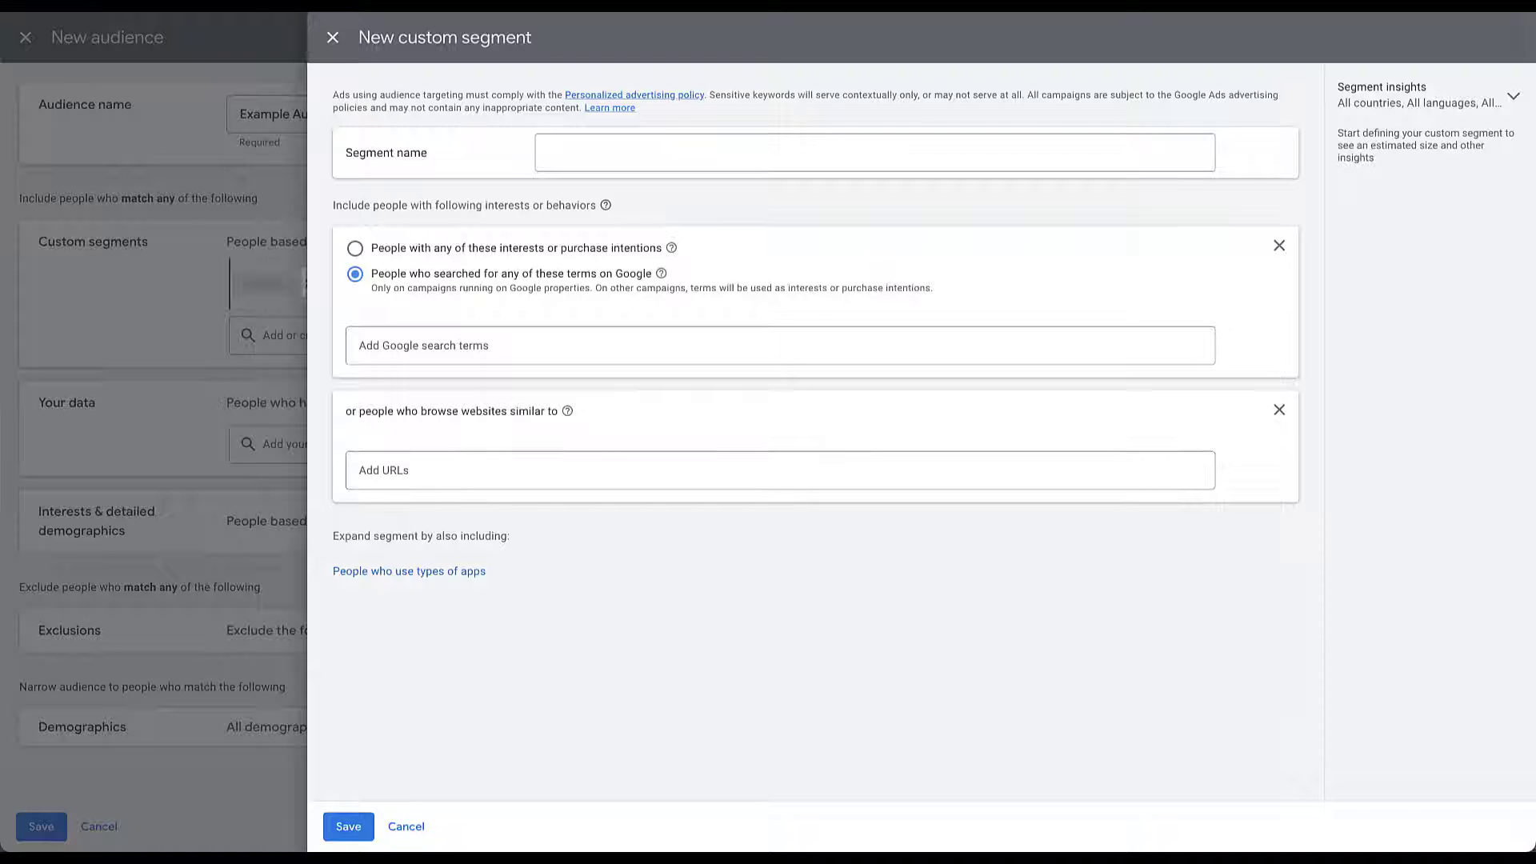
pyautogui.click(409, 571)
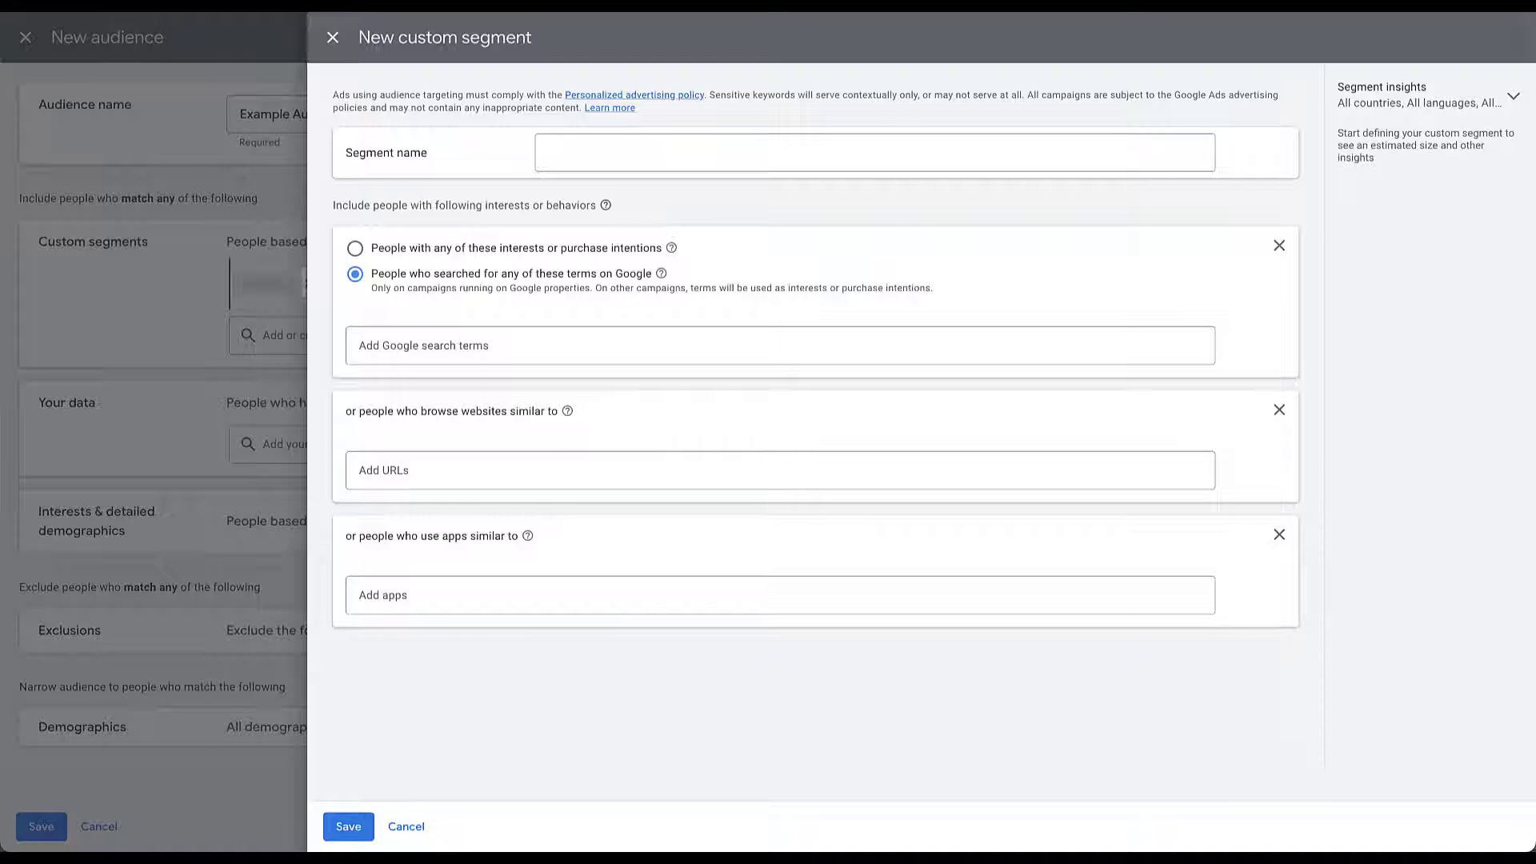
pyautogui.press('Escape')
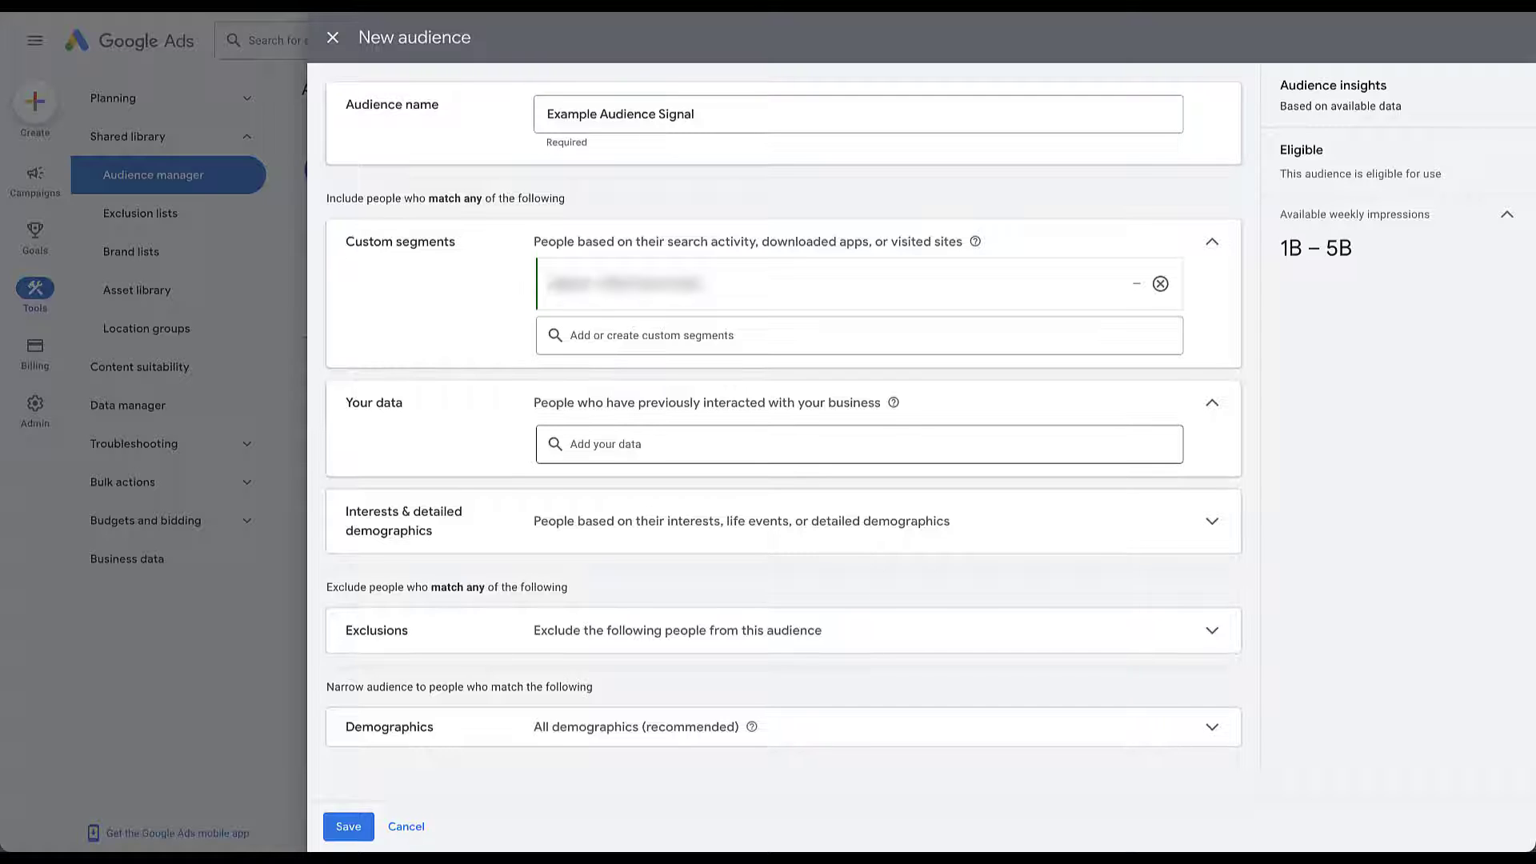
# - Include the website visitors list "All visitors (Google Ads)" as your data in the audience
pyautogui.click(608, 444)
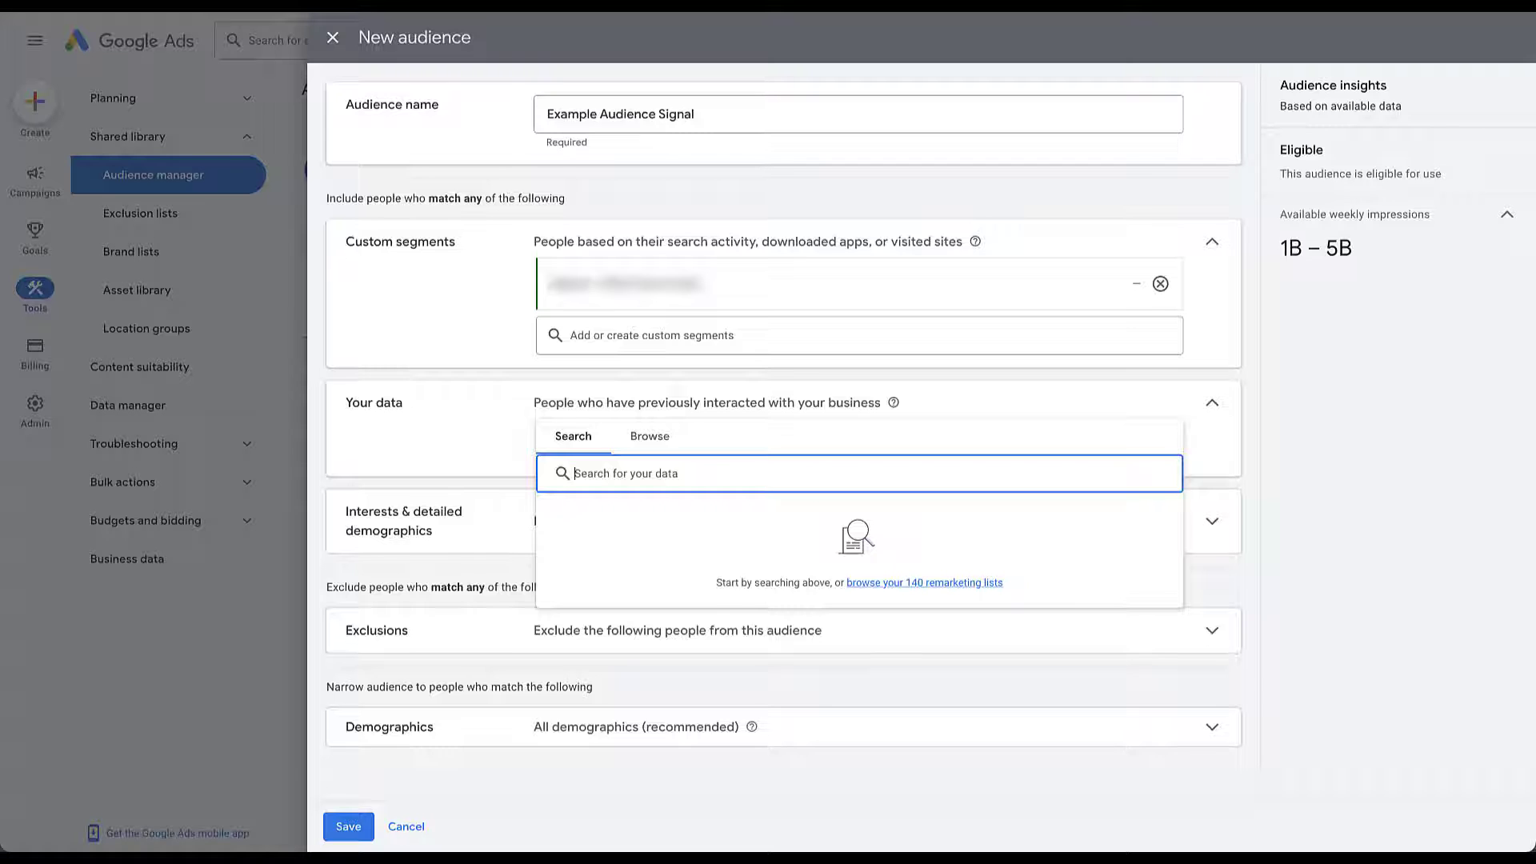
pyautogui.click(650, 436)
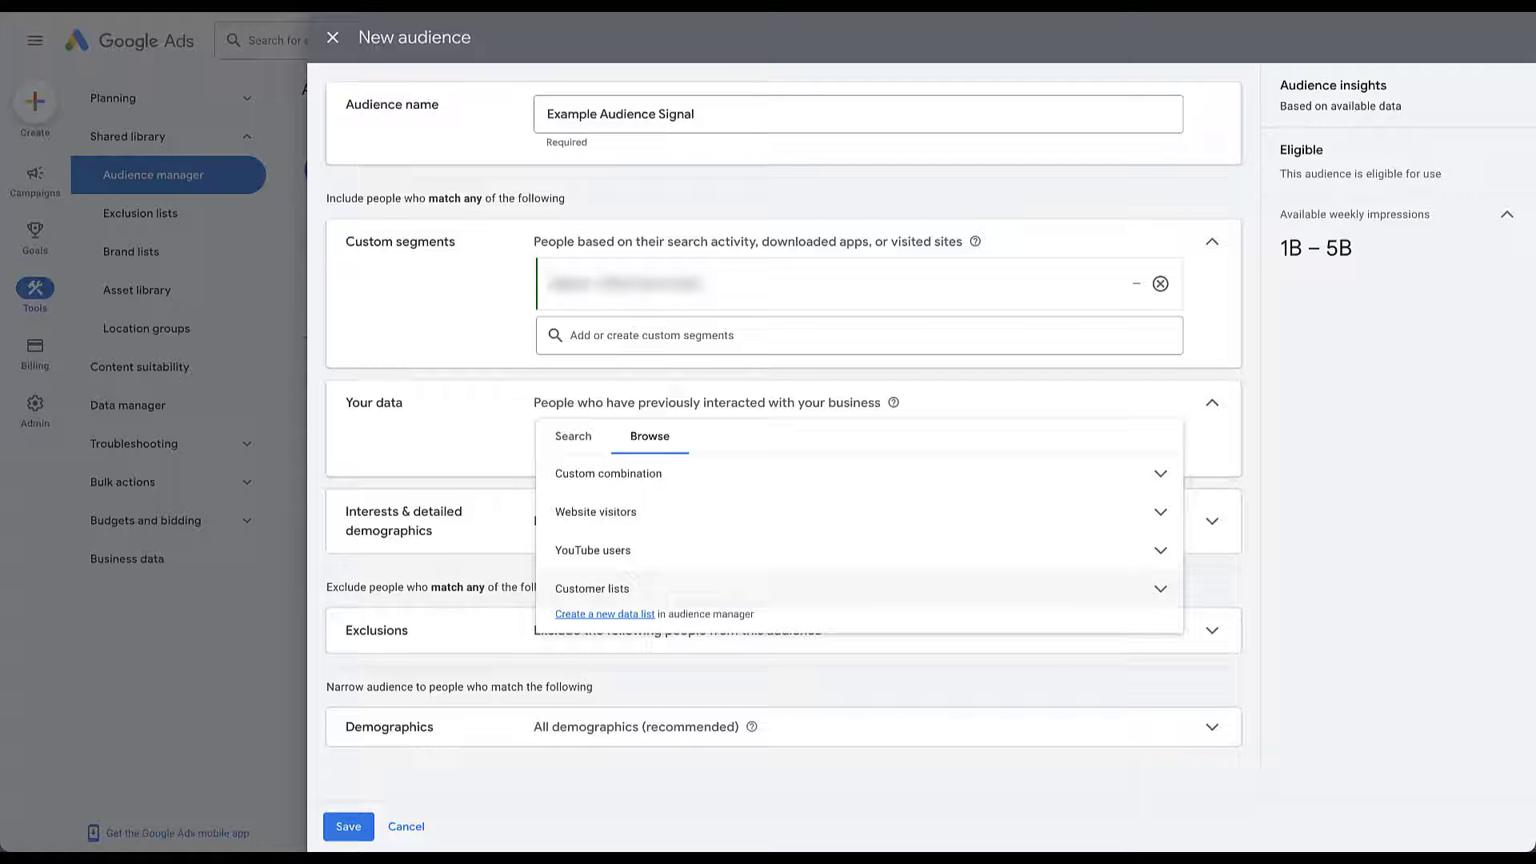
pyautogui.press('Escape')
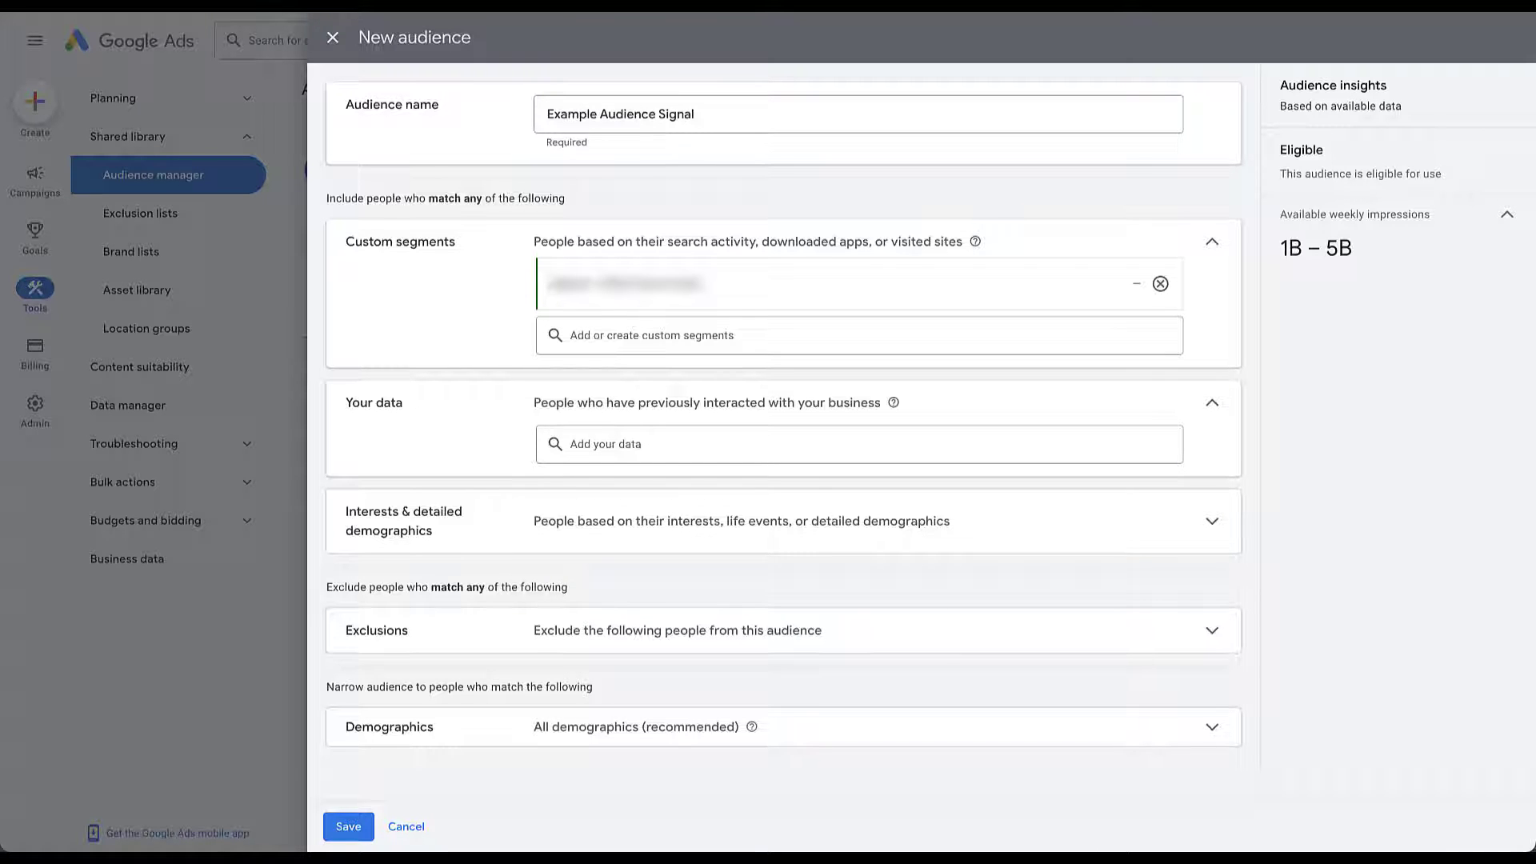
pyautogui.click(860, 444)
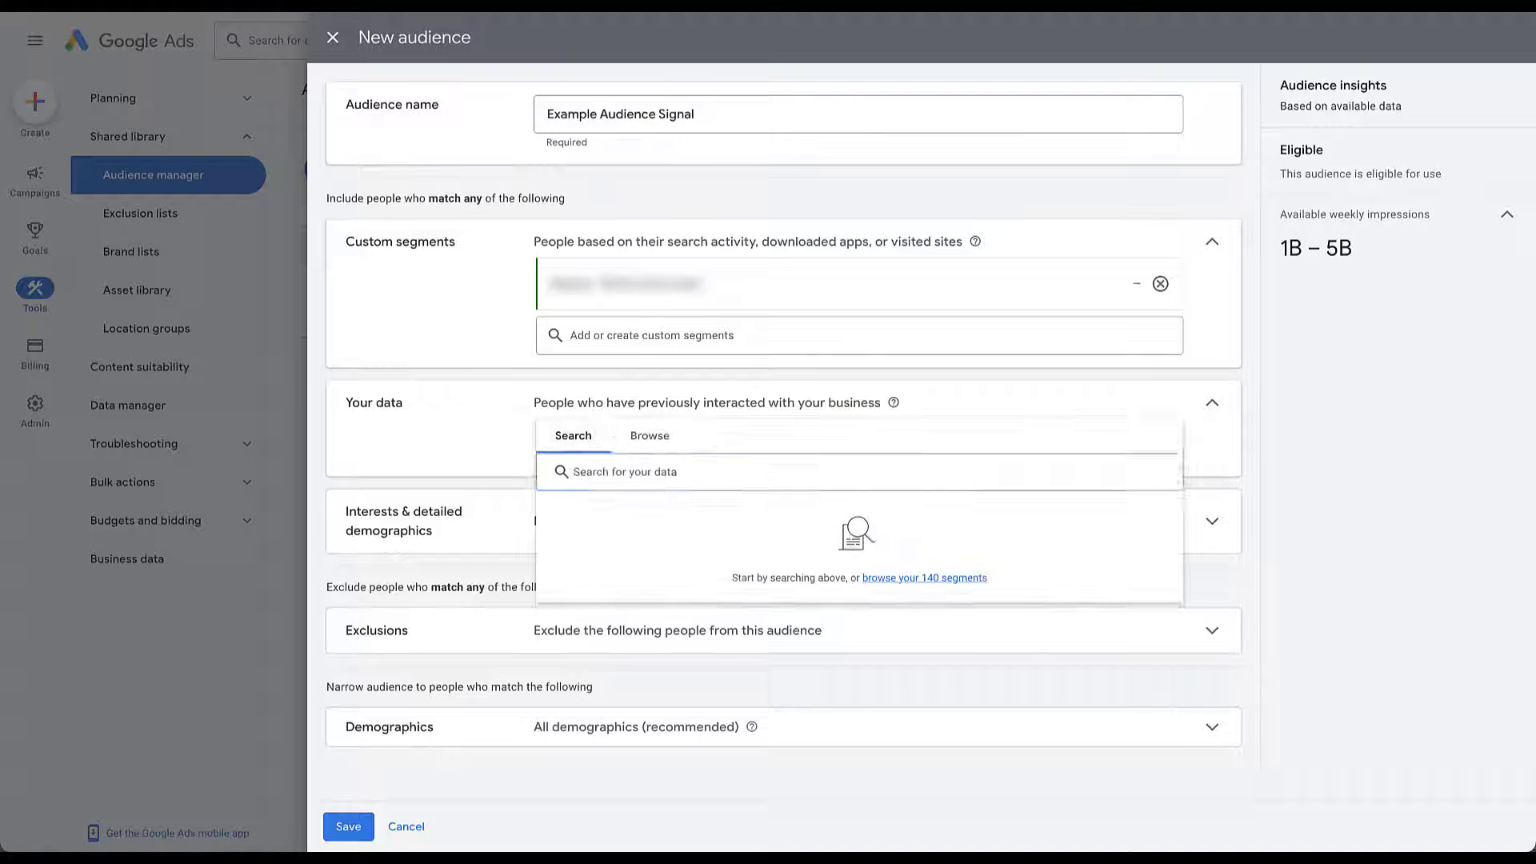
pyautogui.click(649, 436)
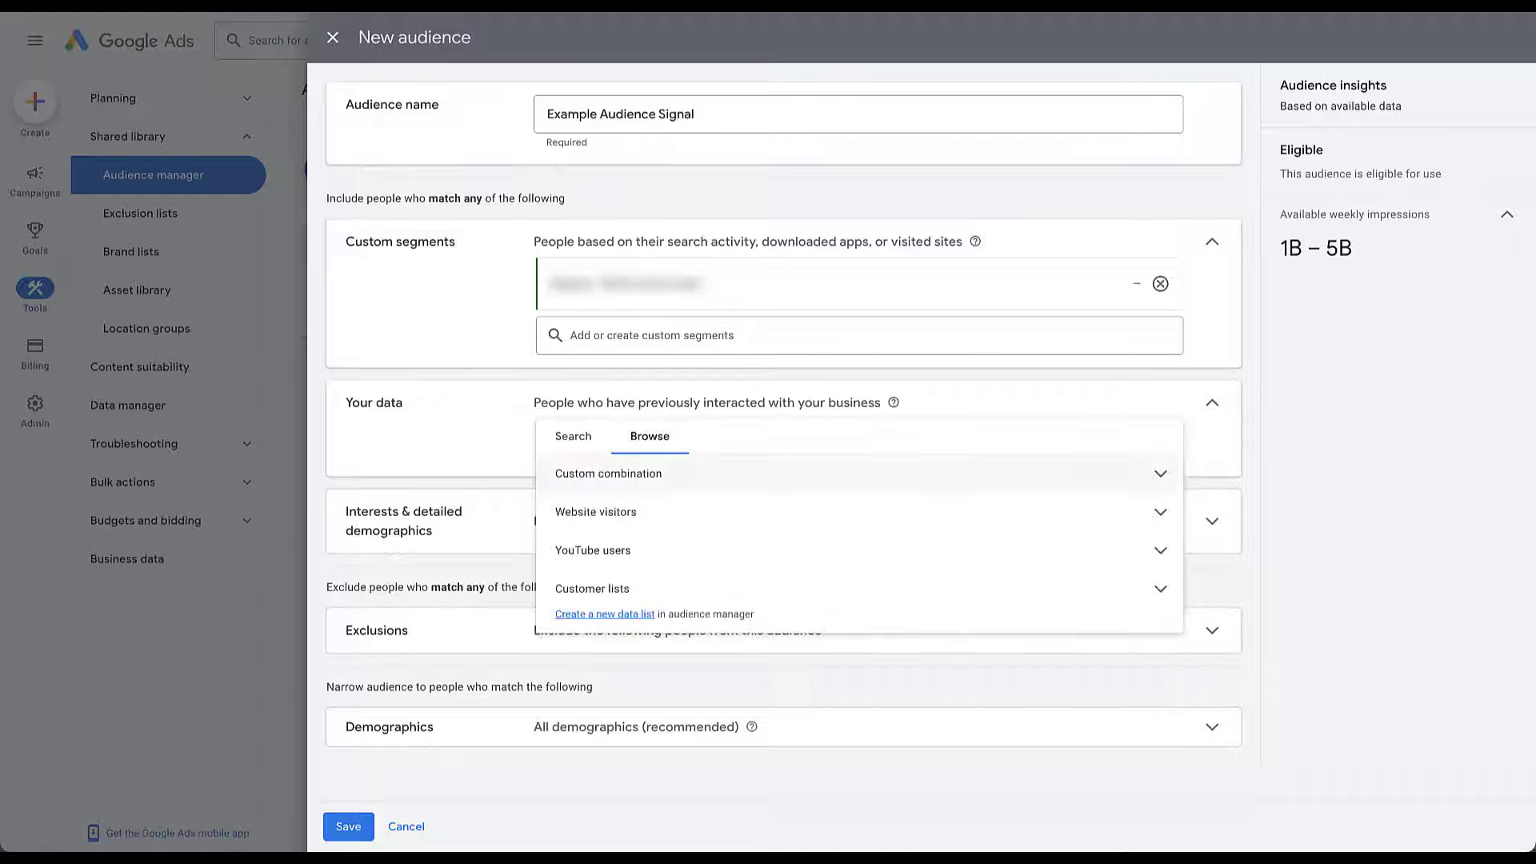
pyautogui.click(859, 511)
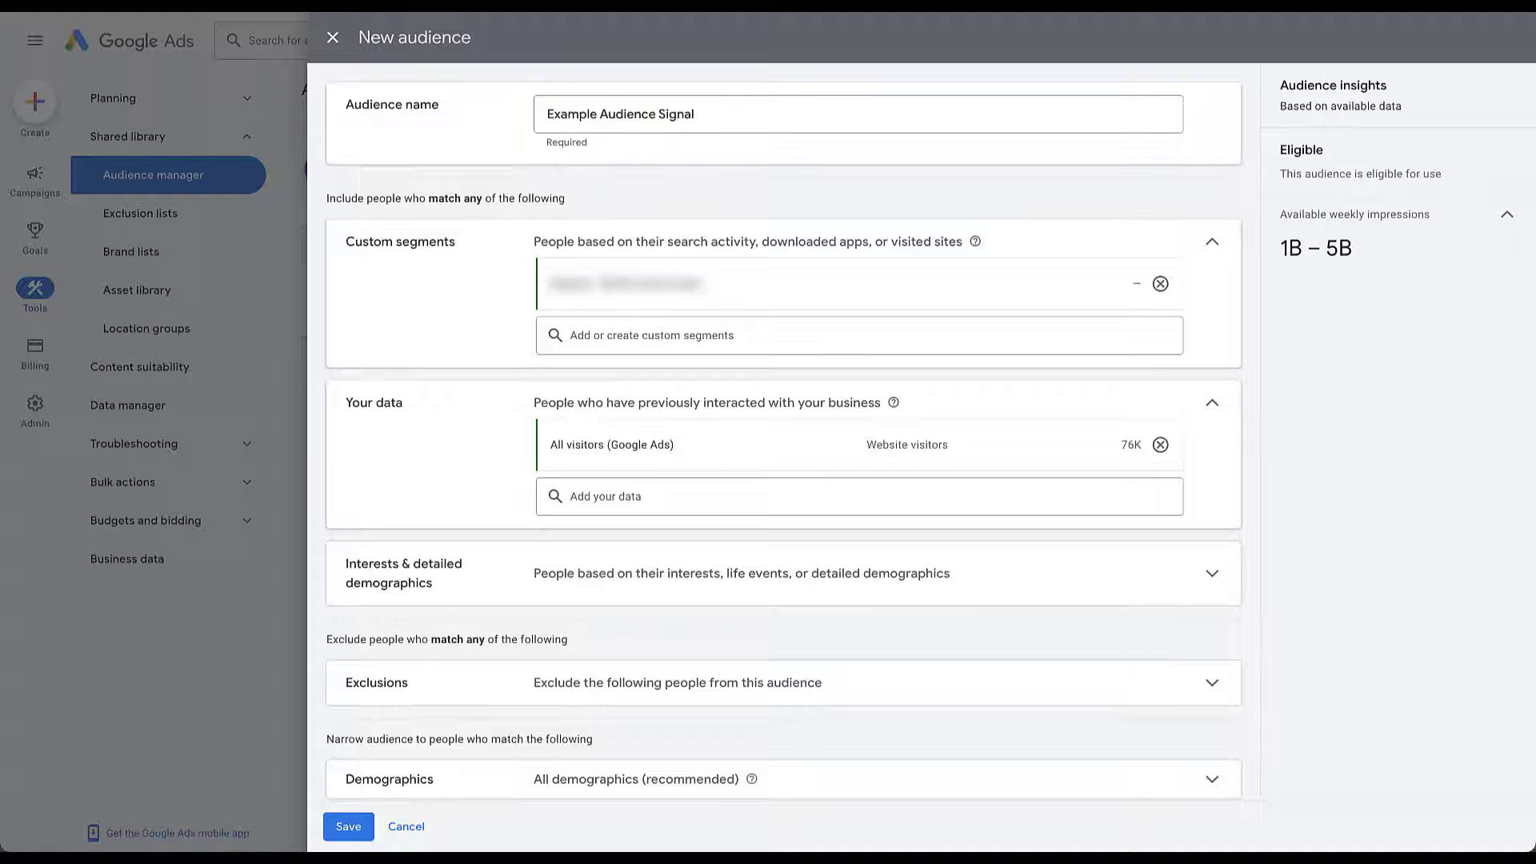
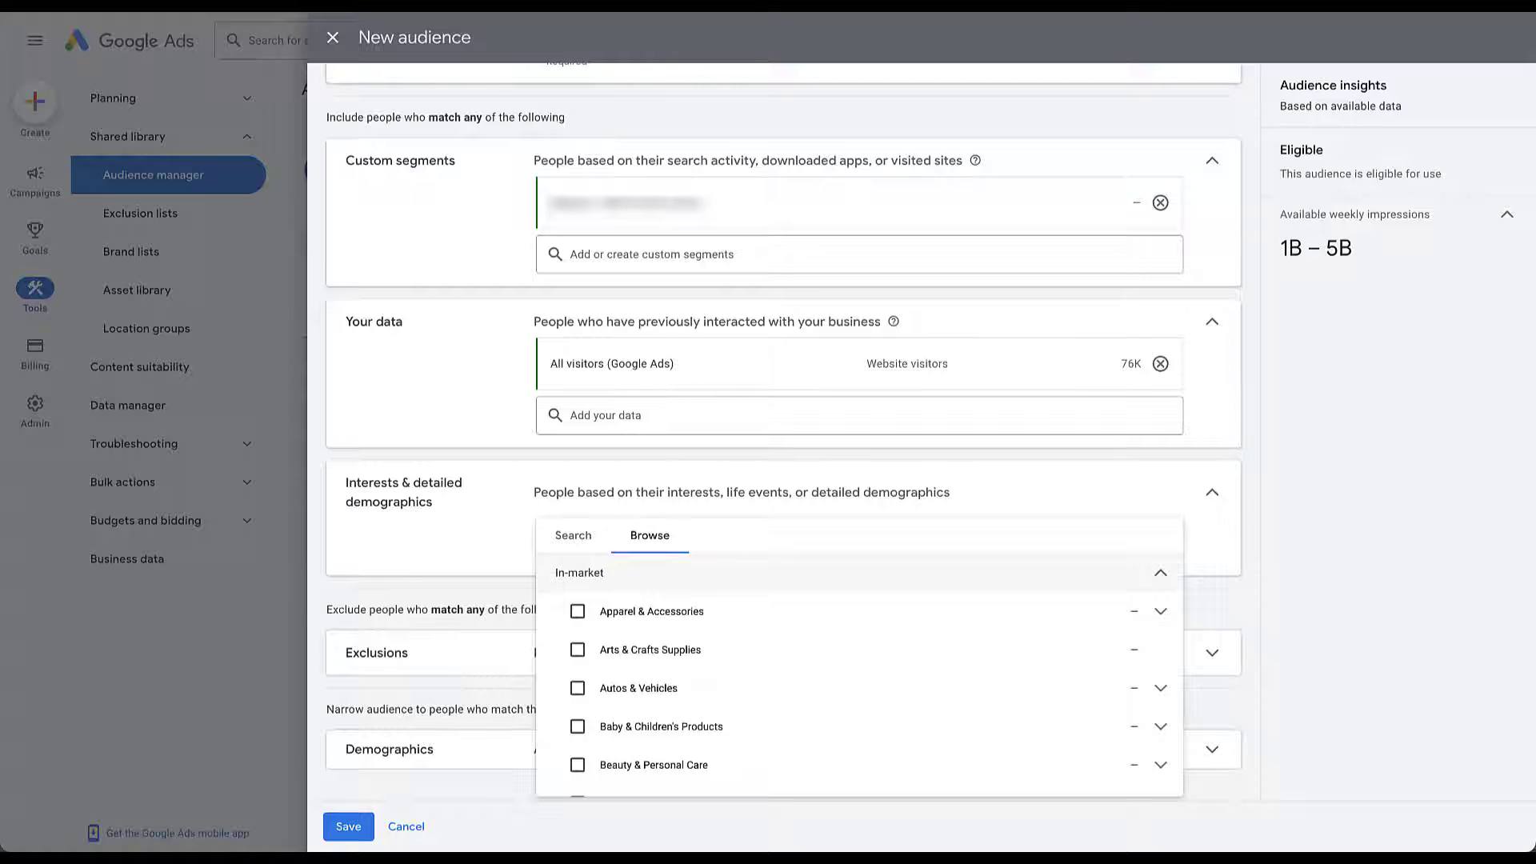
# - Examine the in-market, life event and detailed demographic categories available for the audience's interests
pyautogui.click(1160, 573)
pyautogui.click(1160, 610)
pyautogui.scroll(-1, 1160, 613)
pyautogui.scroll(-3, 1160, 614)
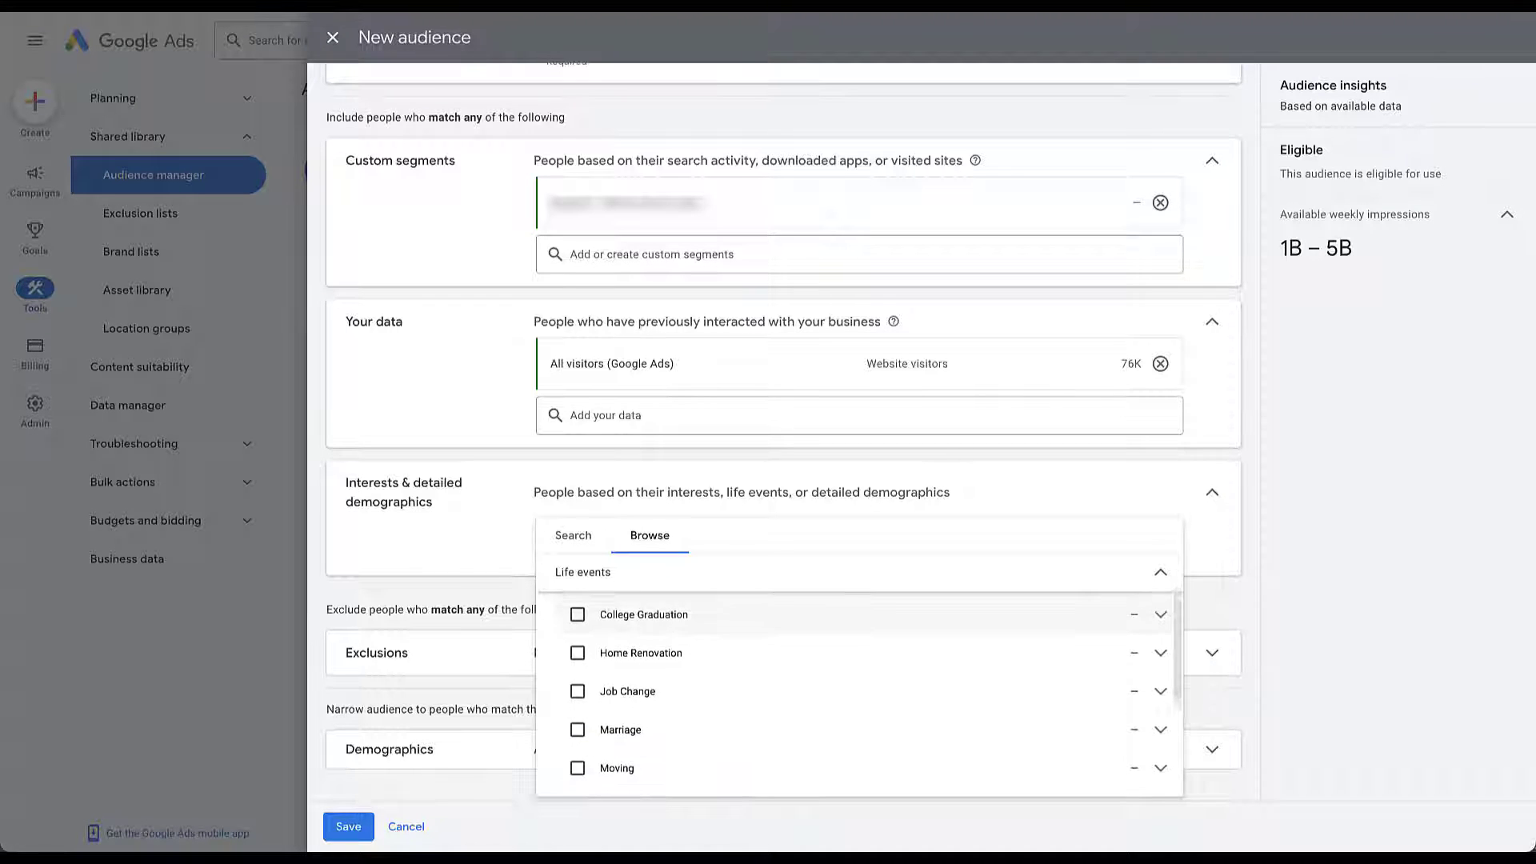
pyautogui.scroll(-2, 1160, 624)
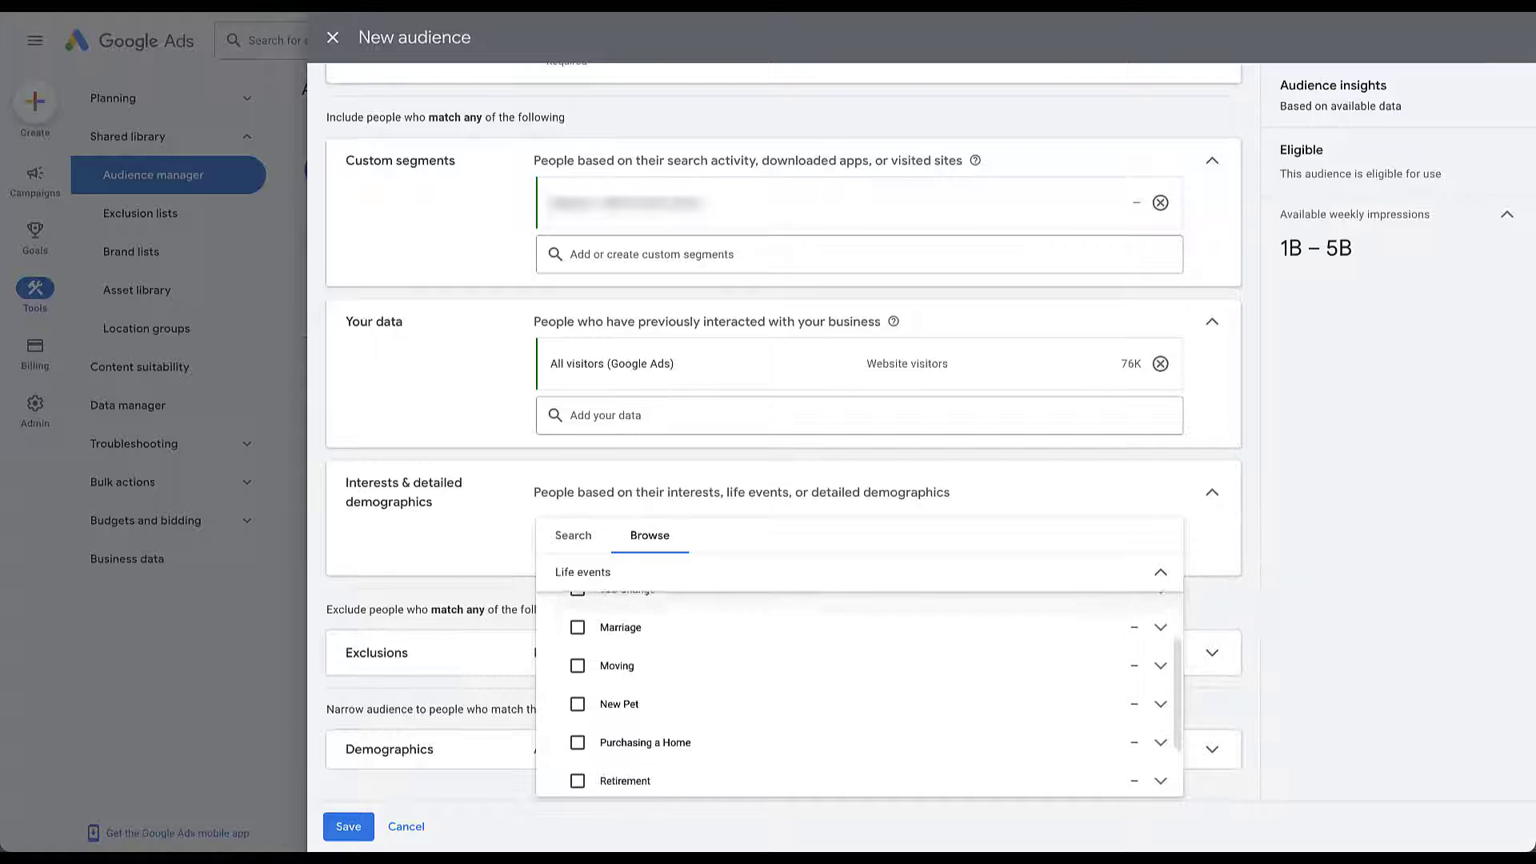
pyautogui.scroll(-1, 1160, 624)
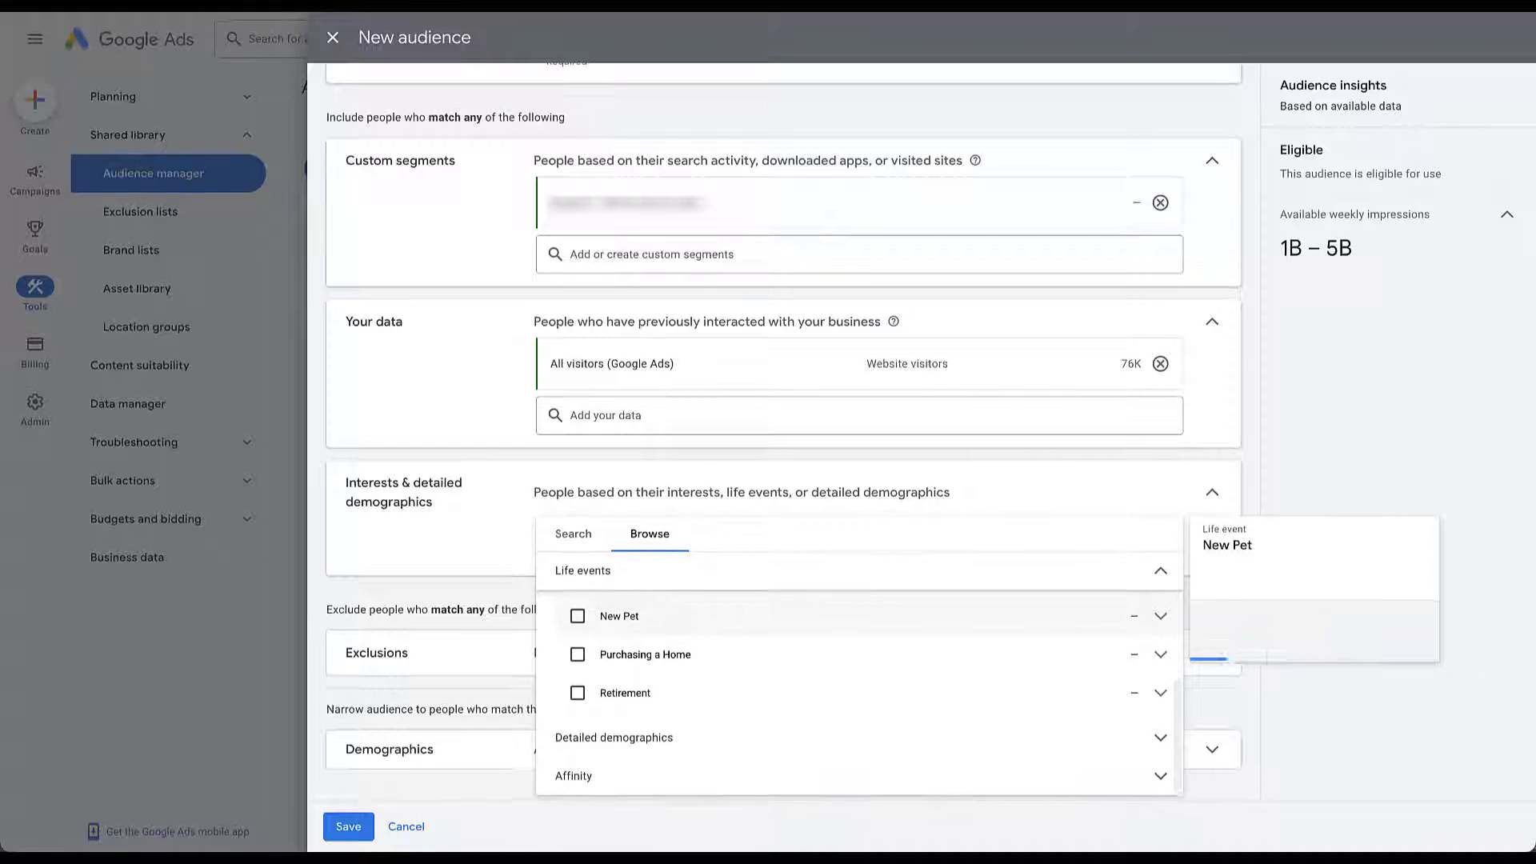
pyautogui.click(1160, 738)
pyautogui.scroll(-2, 1160, 720)
pyautogui.scroll(-3, 856, 676)
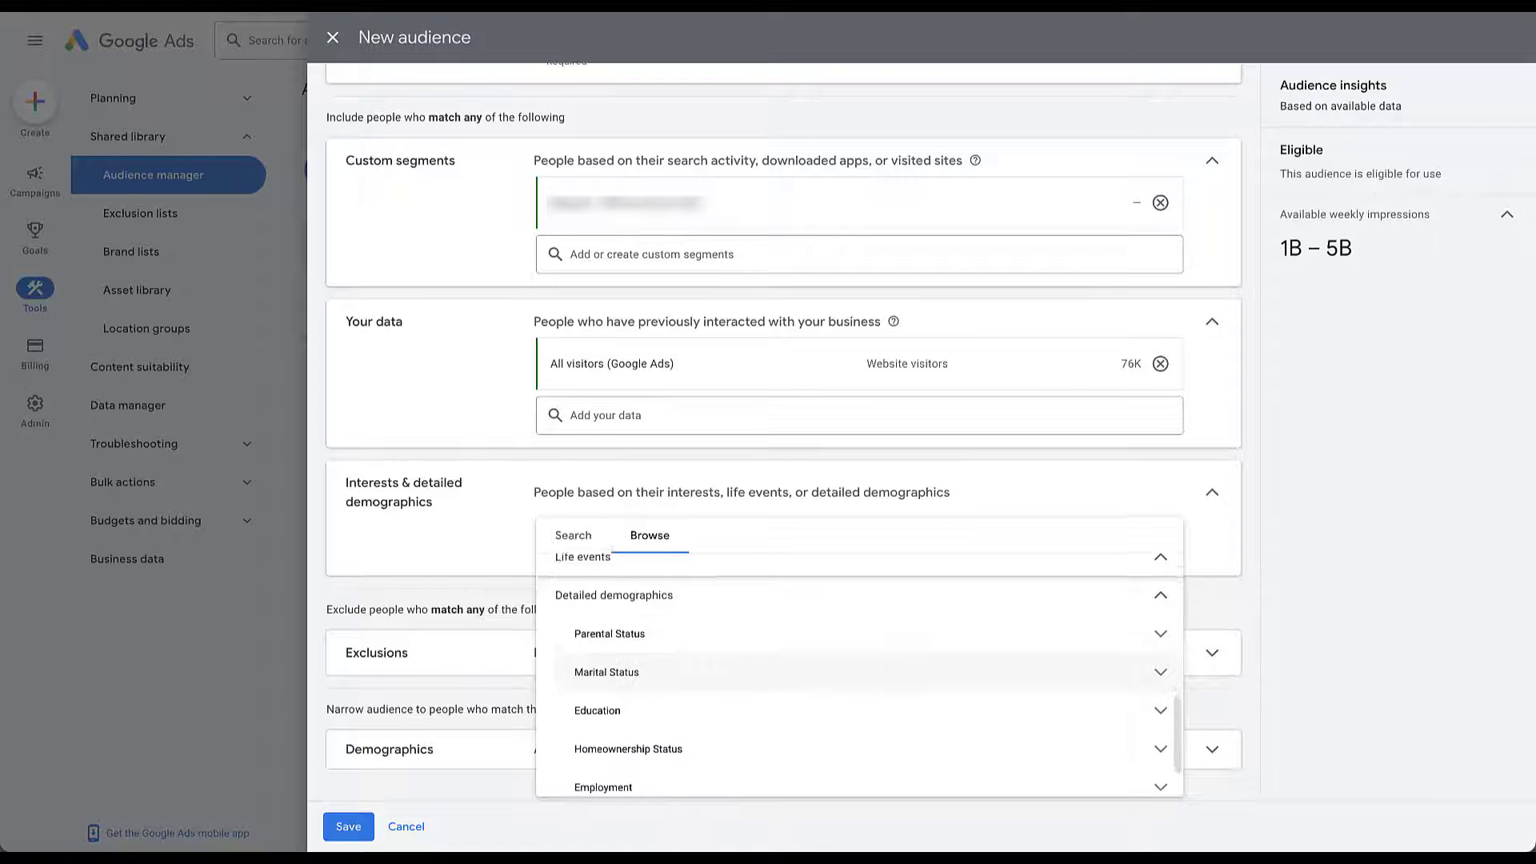
pyautogui.scroll(-1, 856, 672)
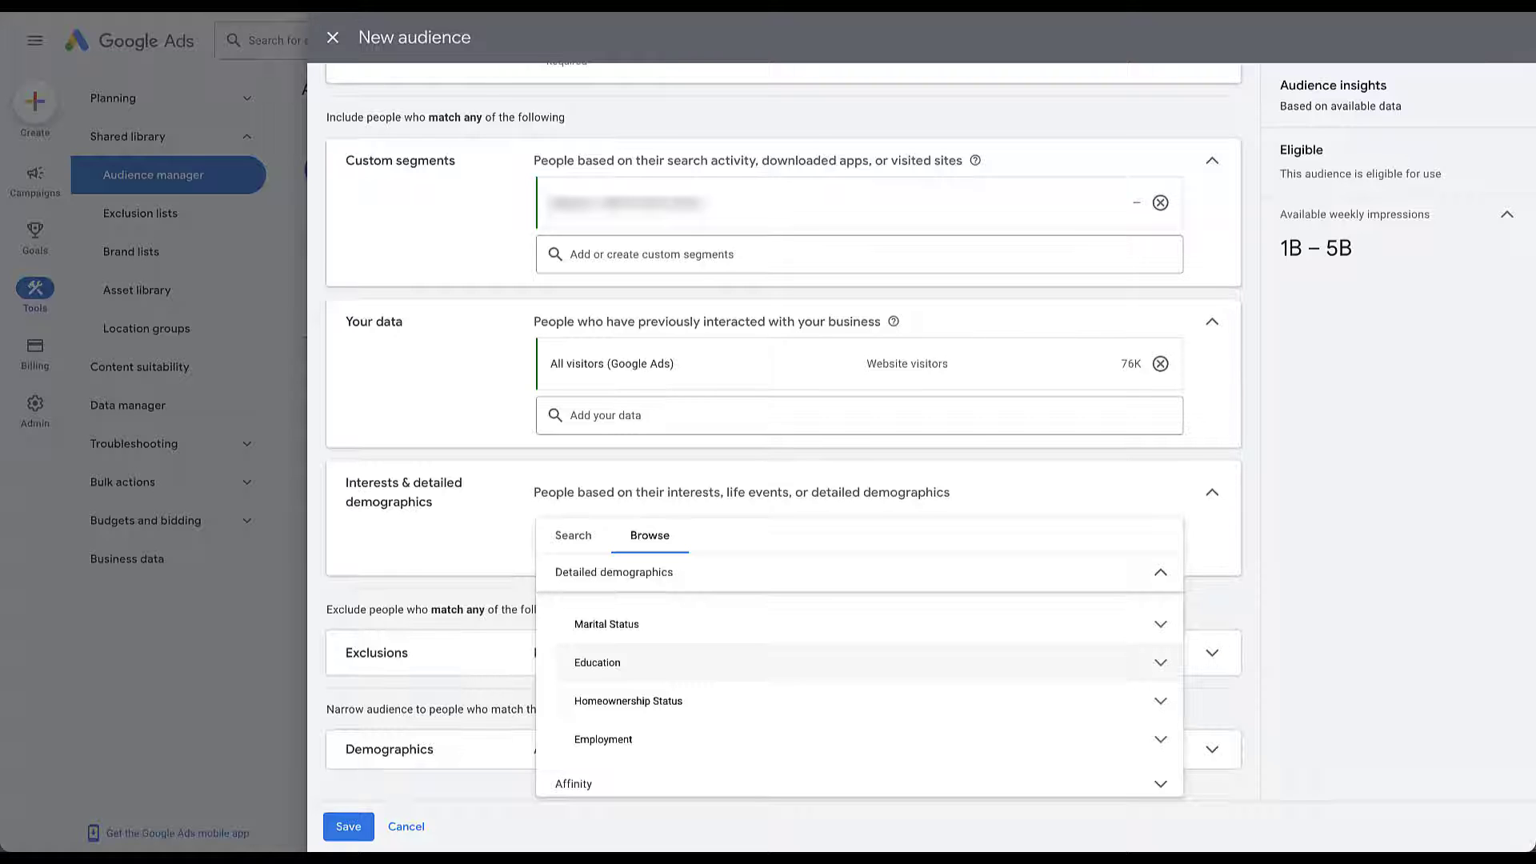
pyautogui.scroll(1, 856, 661)
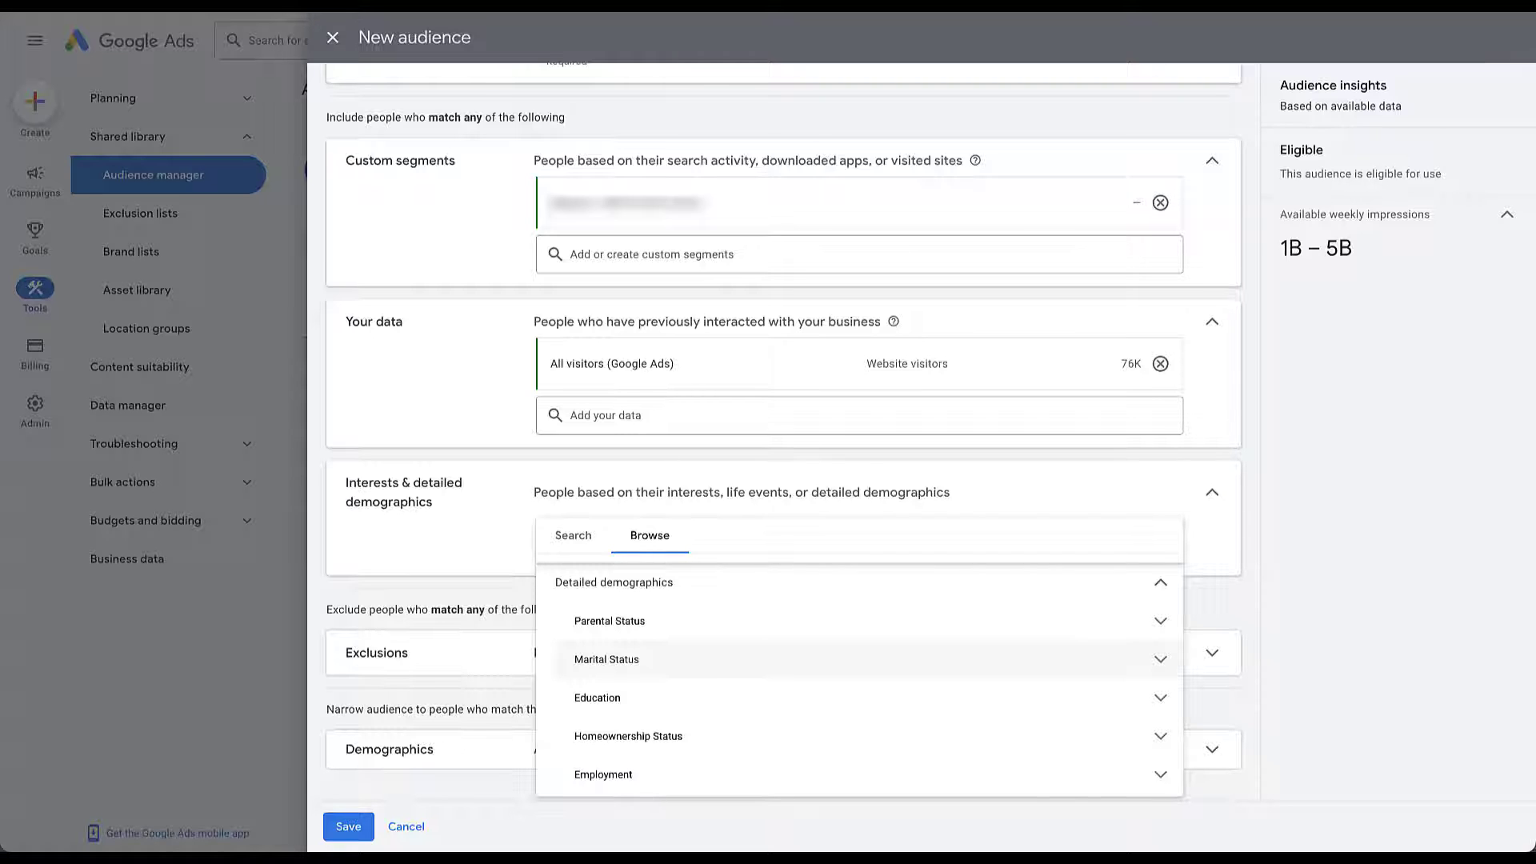
pyautogui.scroll(-1, 859, 659)
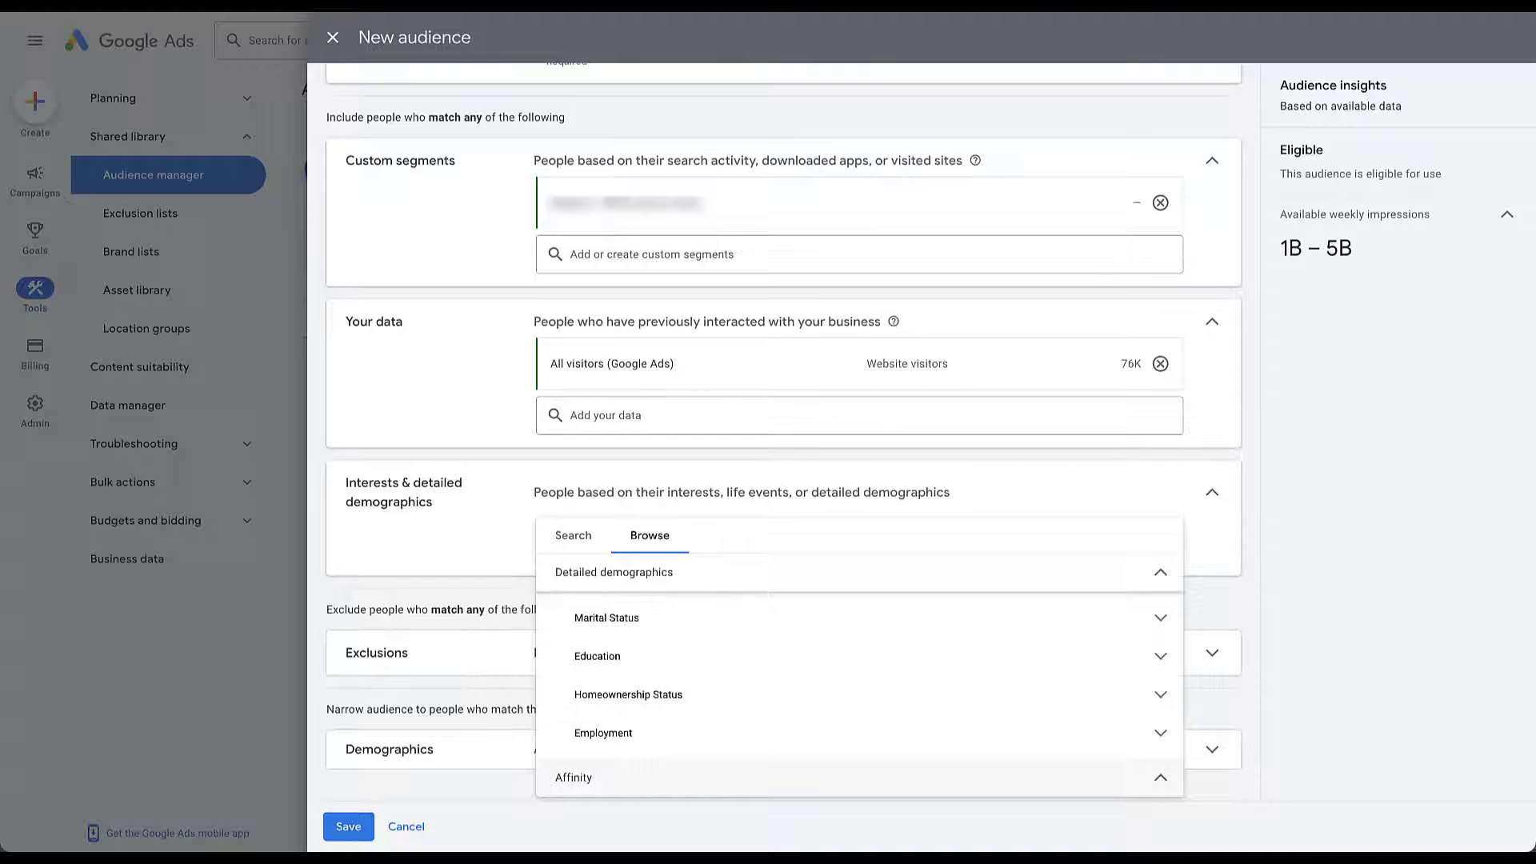
# - Try the Technology affinity segment in the audience's interests and remove it again
pyautogui.scroll(-4, 859, 676)
pyautogui.scroll(-3, 860, 688)
pyautogui.scroll(-4, 859, 720)
pyautogui.moveTo(659, 770)
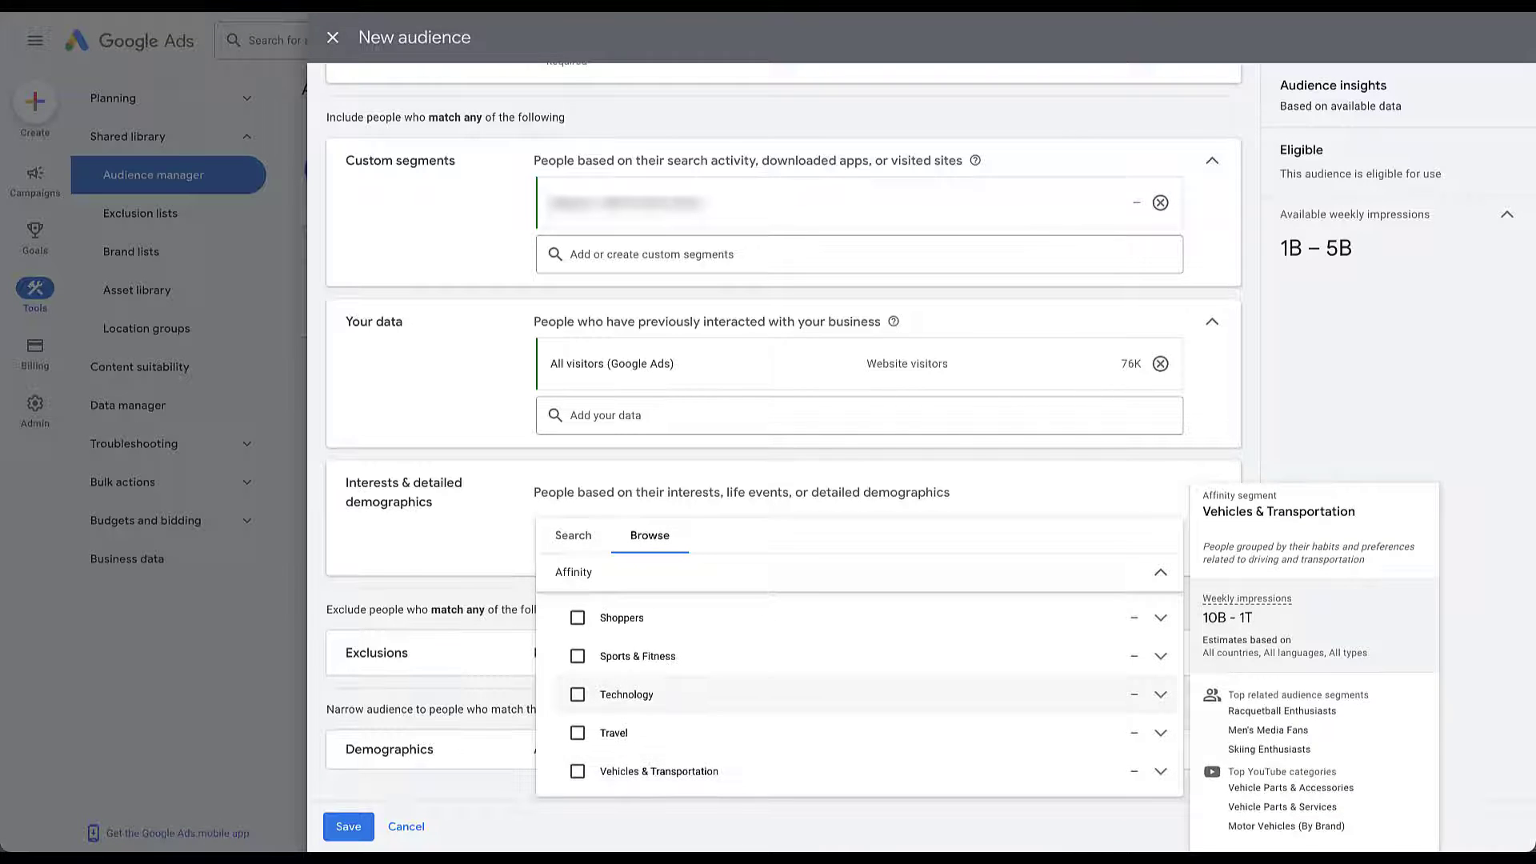
pyautogui.click(577, 693)
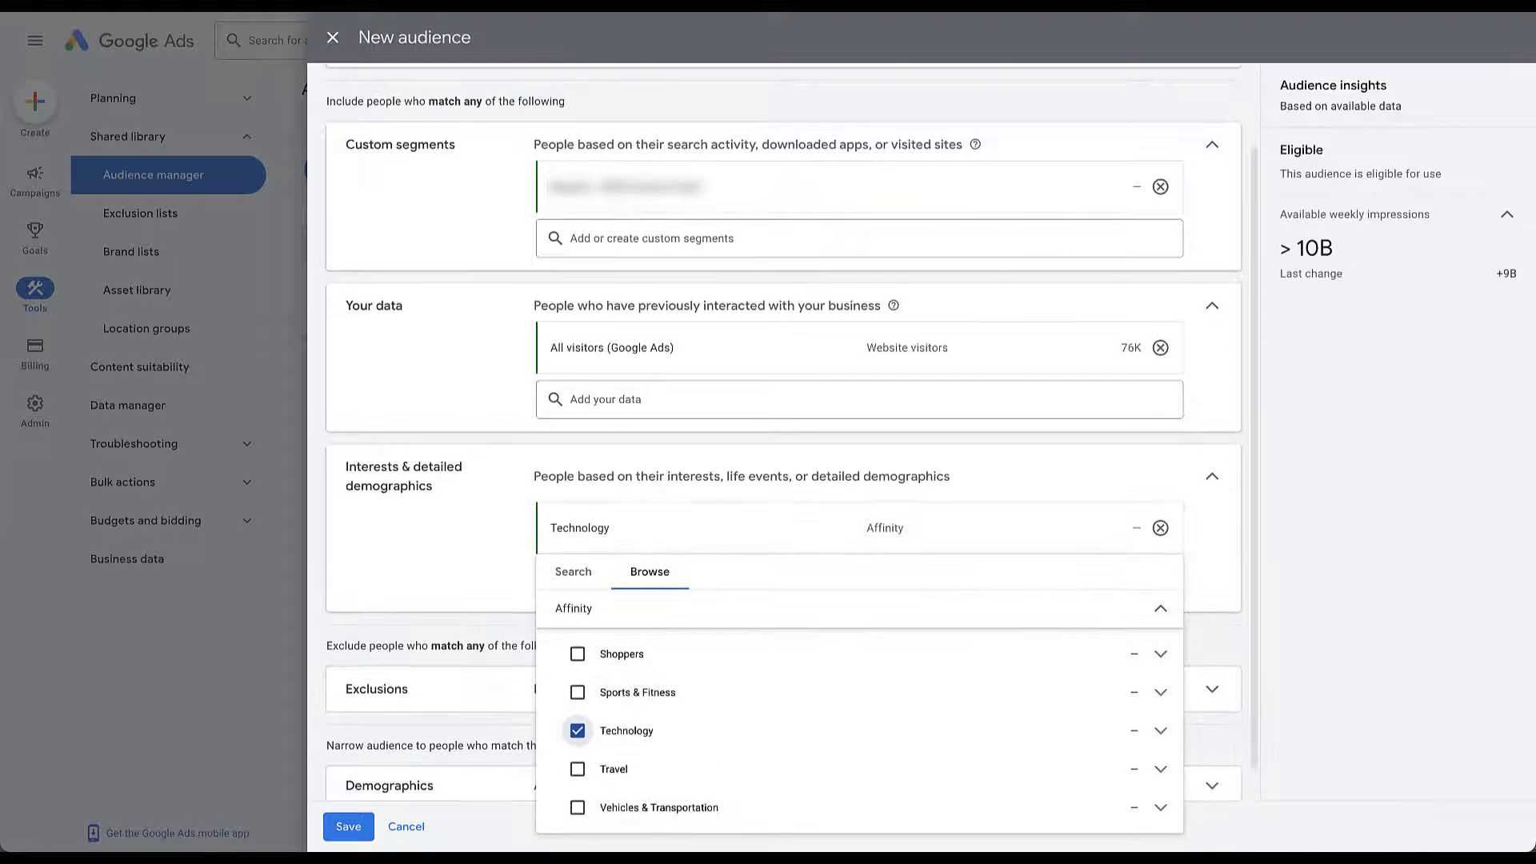
pyautogui.press('Escape')
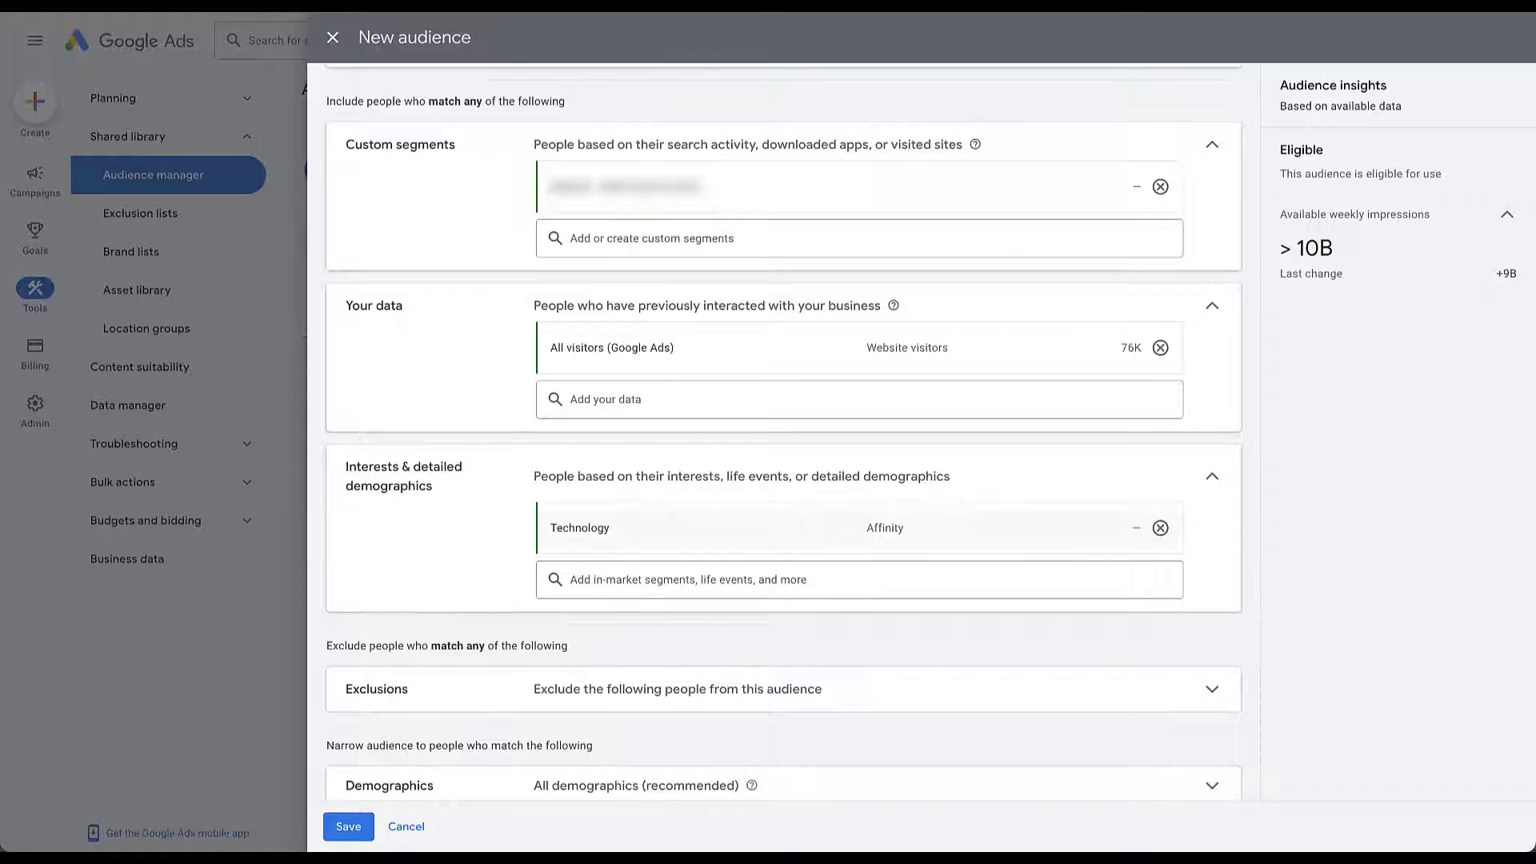
pyautogui.click(1160, 527)
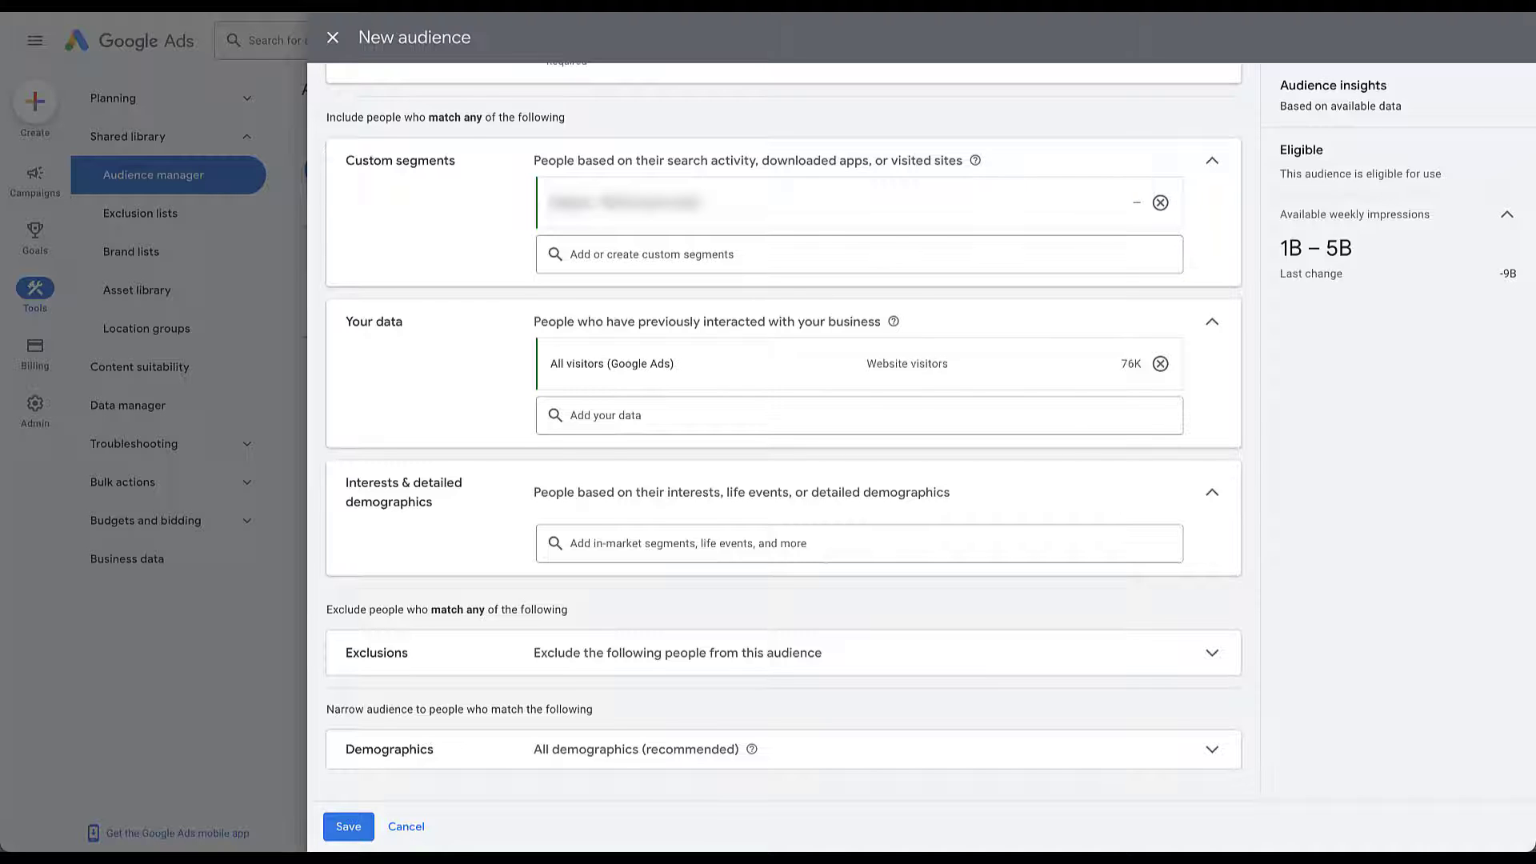
# - Examine the remarketing list categories available for the audience's exclusions
pyautogui.click(1212, 653)
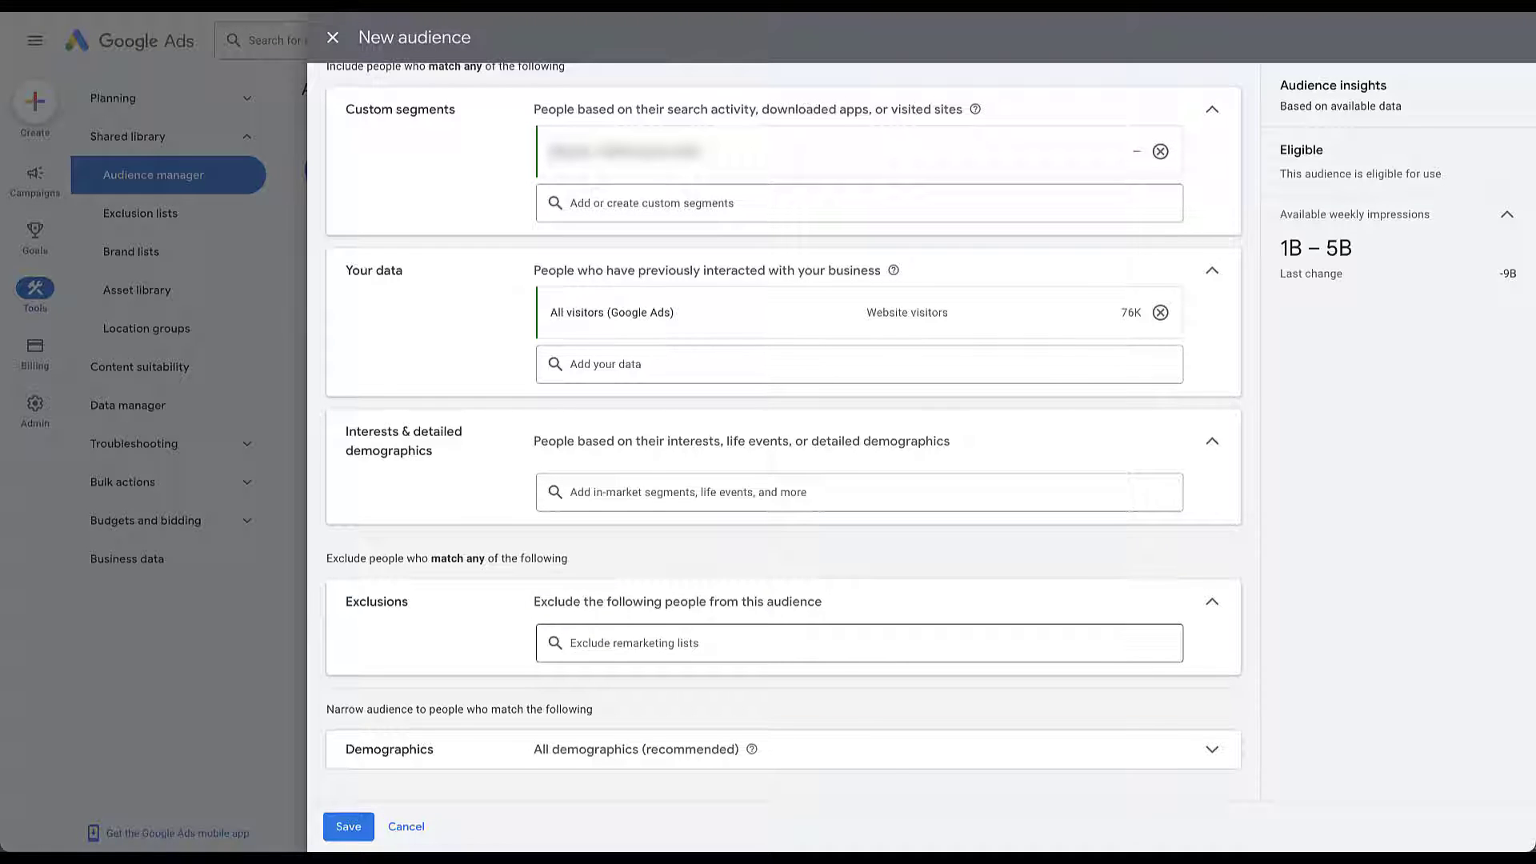
pyautogui.click(632, 643)
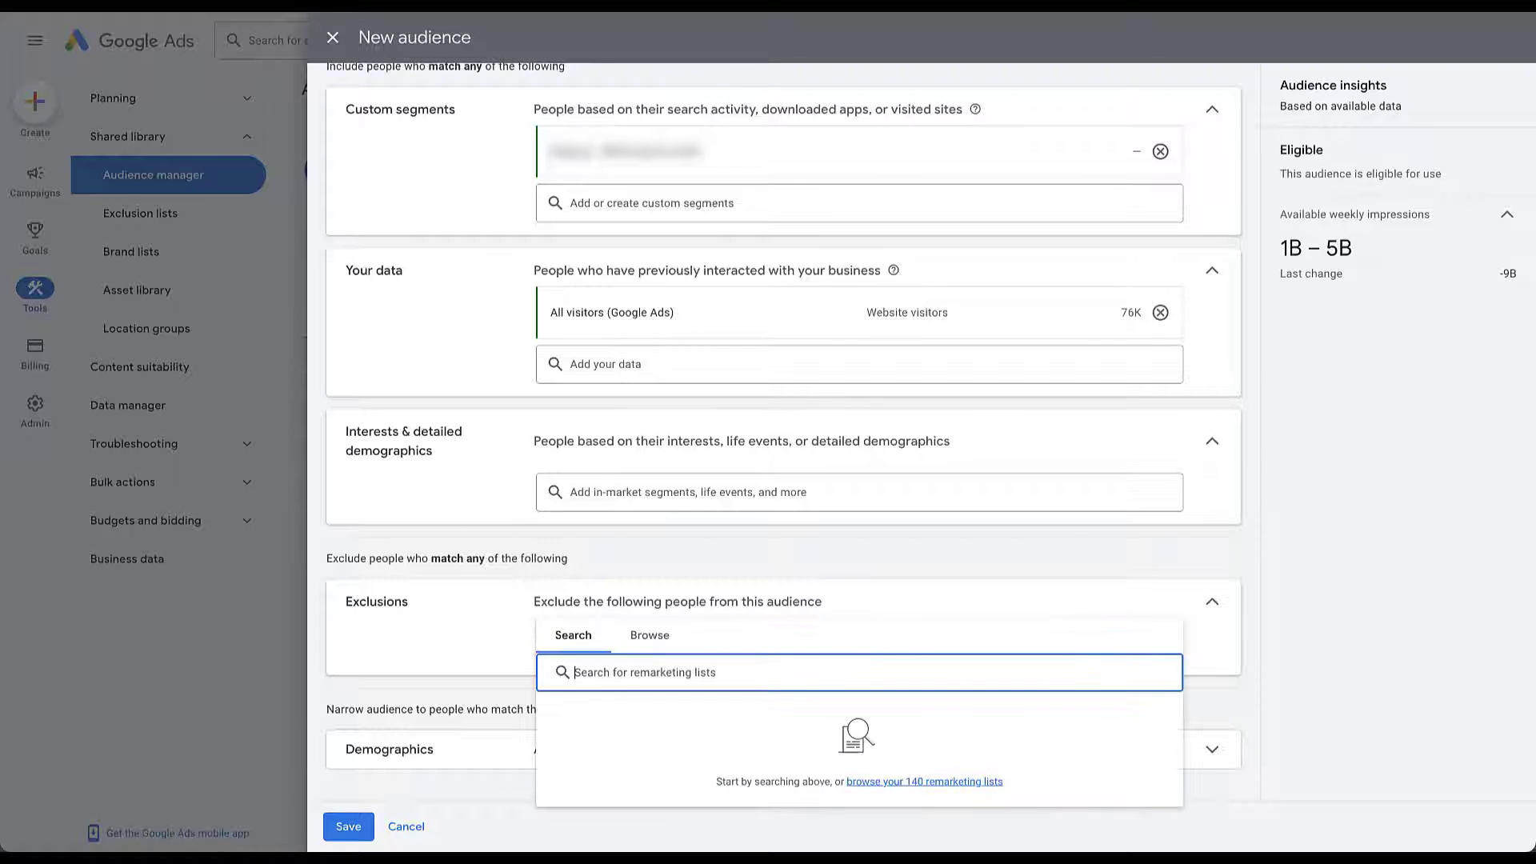
pyautogui.click(650, 635)
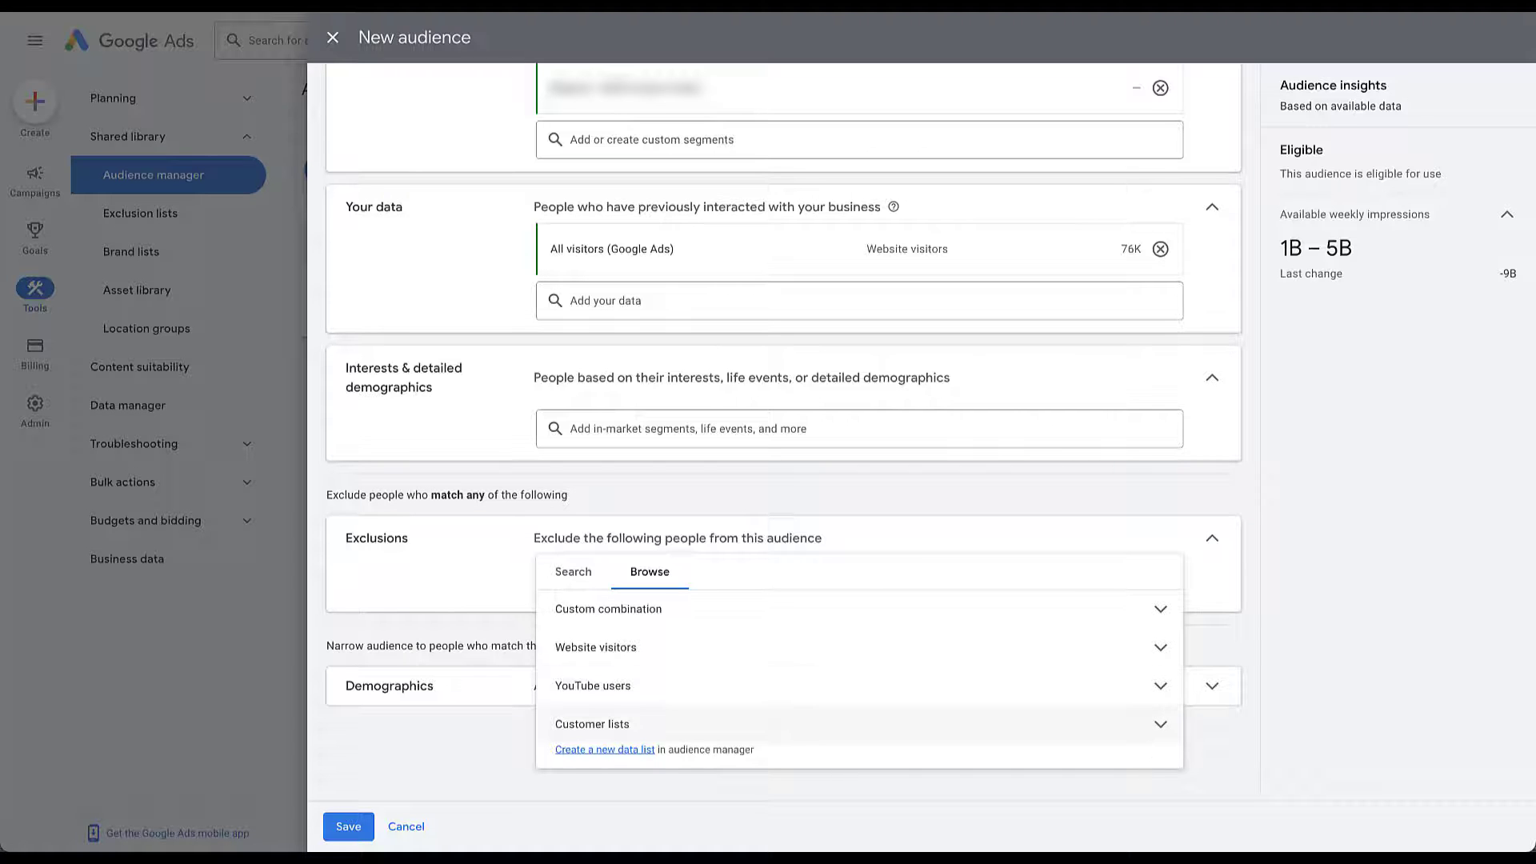
pyautogui.scroll(1, 800, 688)
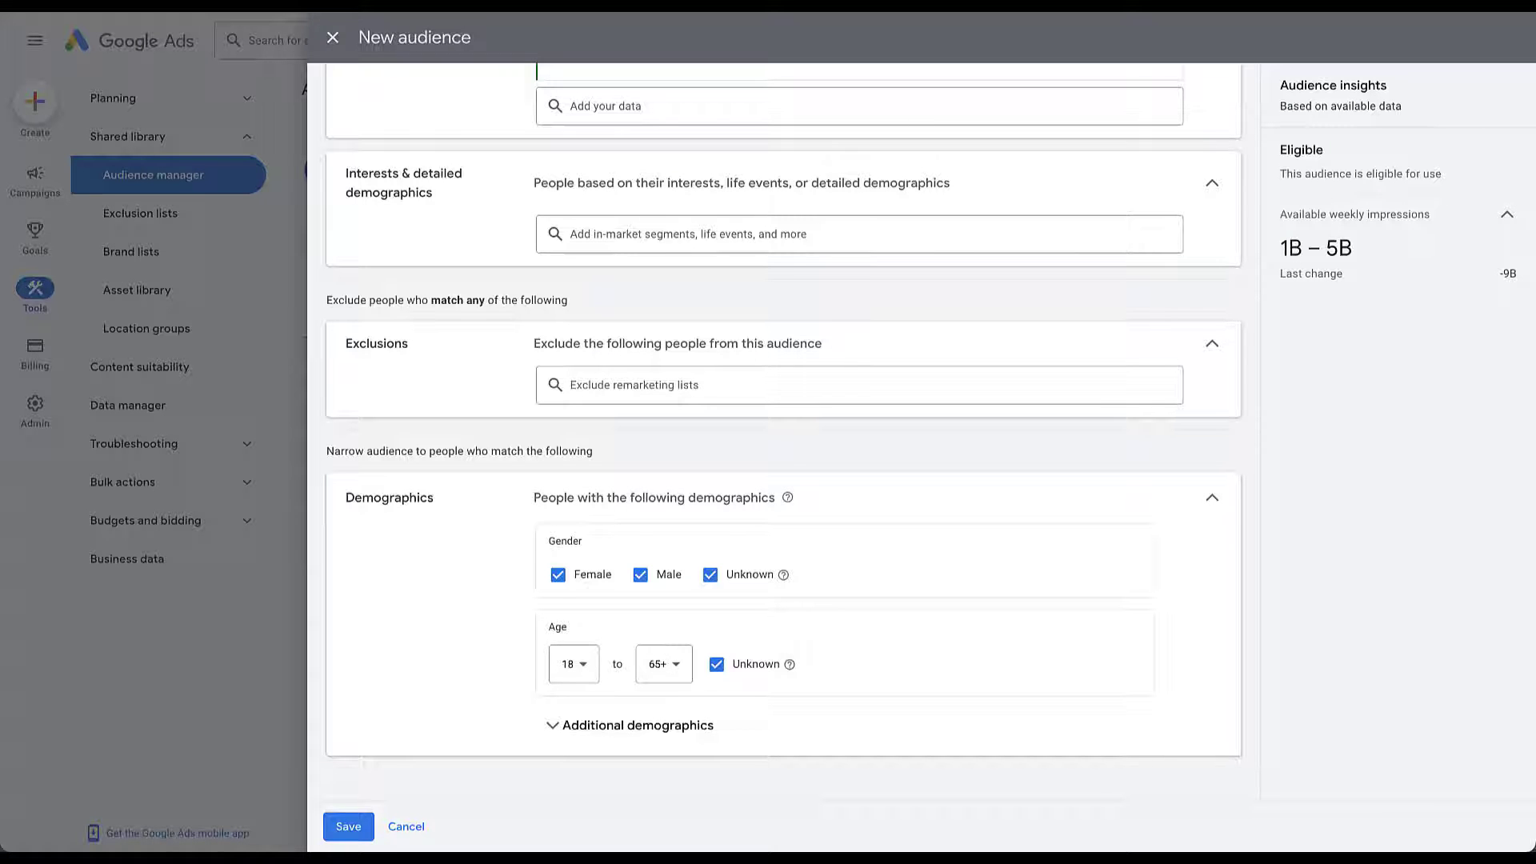
# - Try narrowing the demographics by excluding females and setting the minimum age to 55, and discard the new audience
pyautogui.click(638, 725)
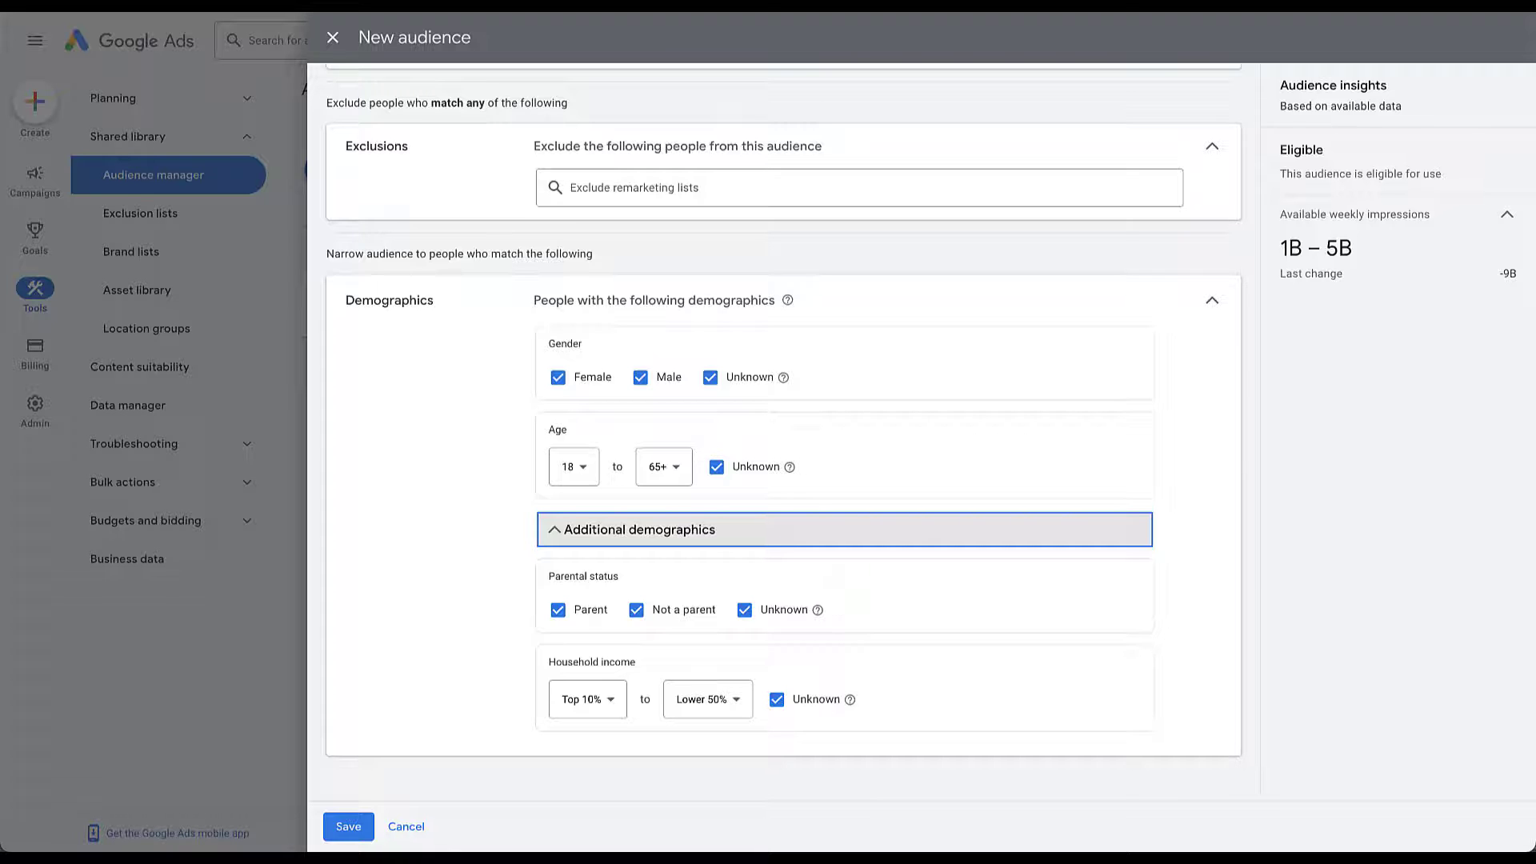
pyautogui.click(558, 377)
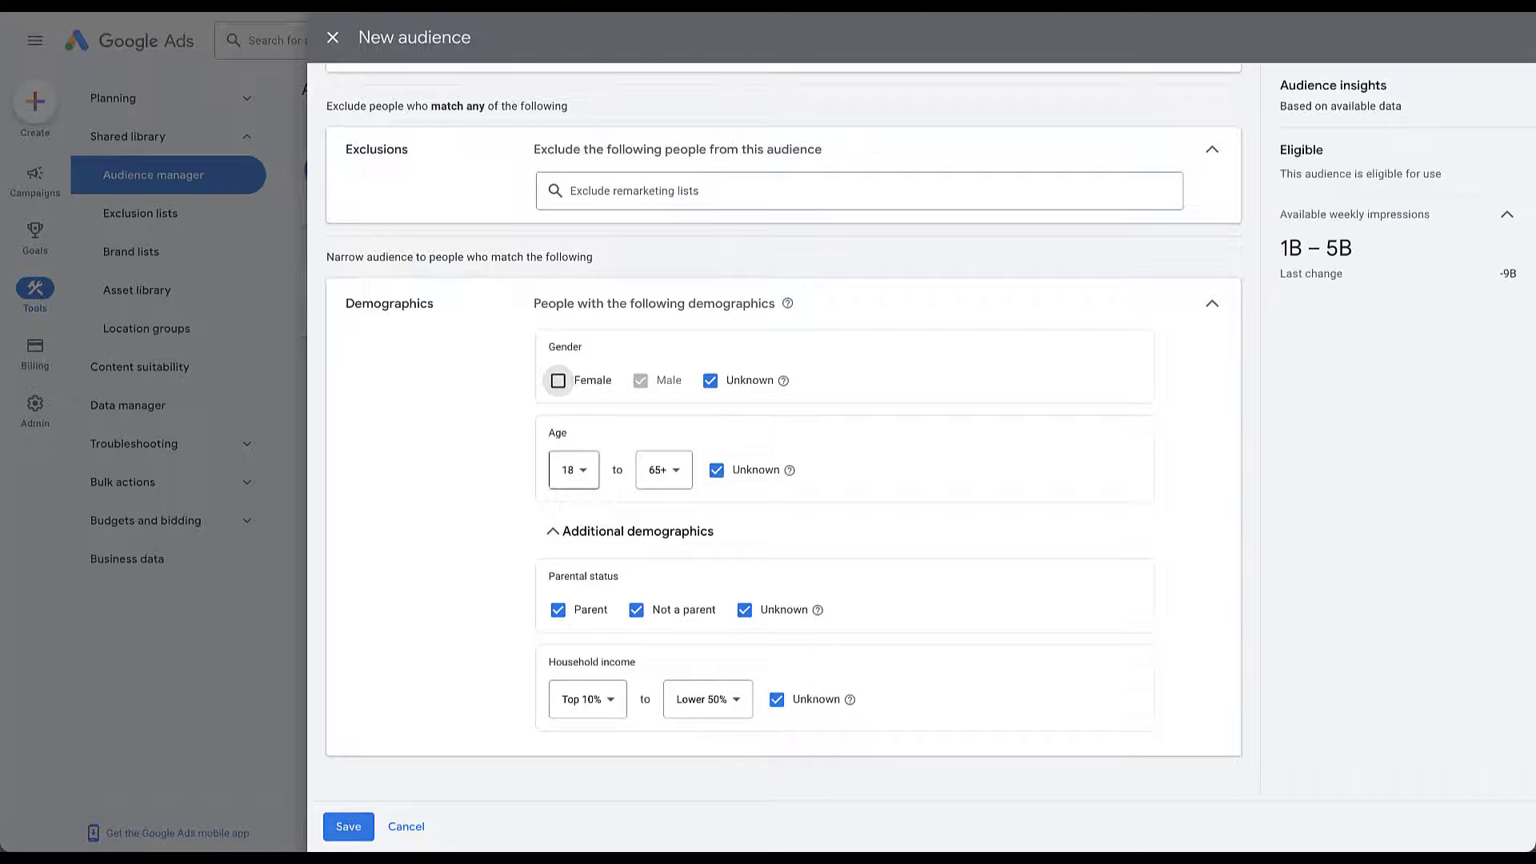
pyautogui.click(573, 470)
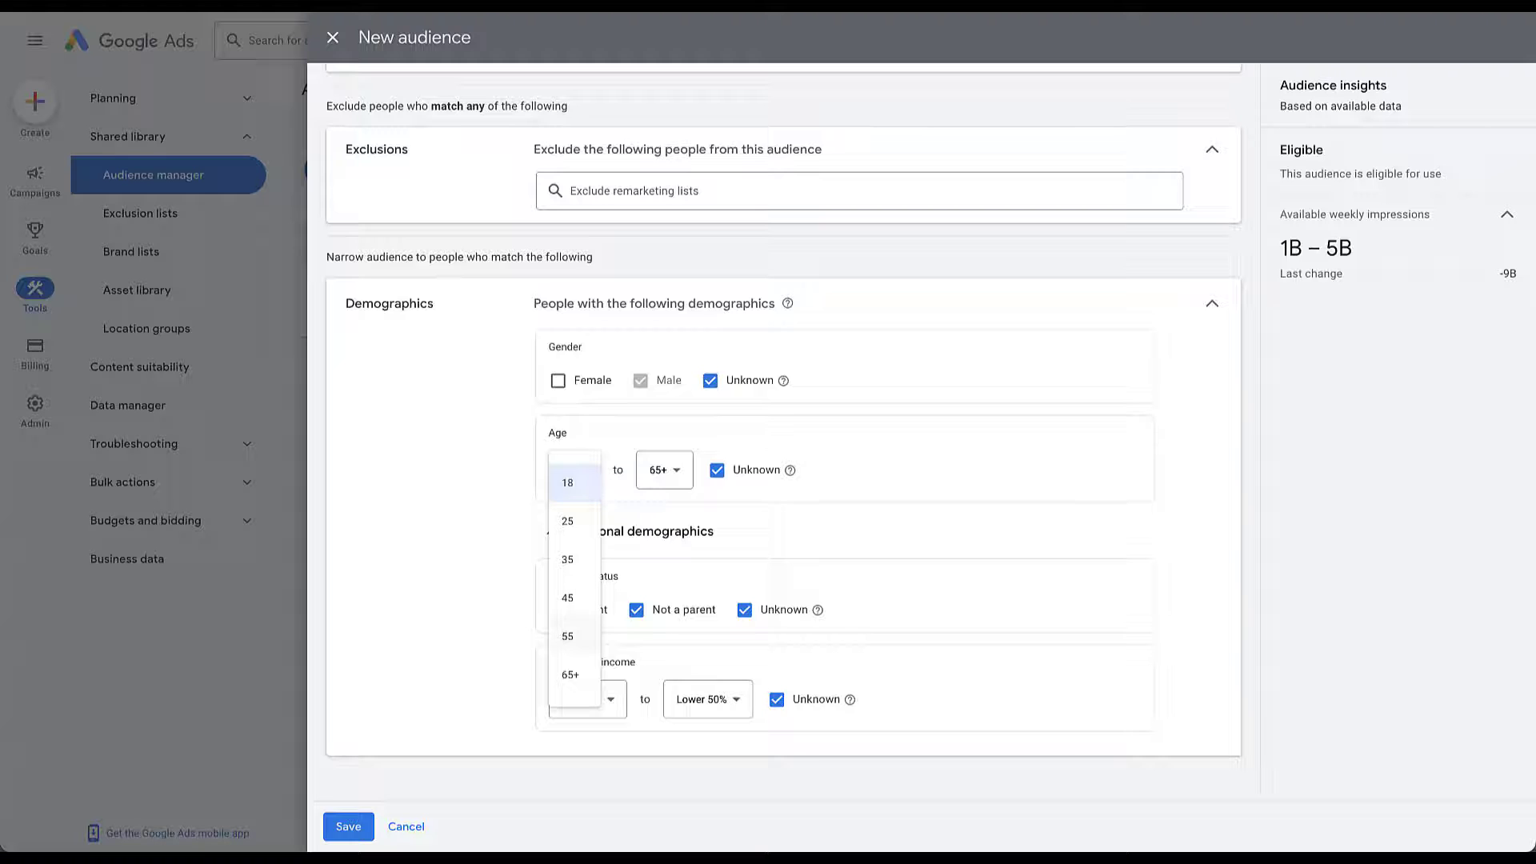
pyautogui.click(567, 636)
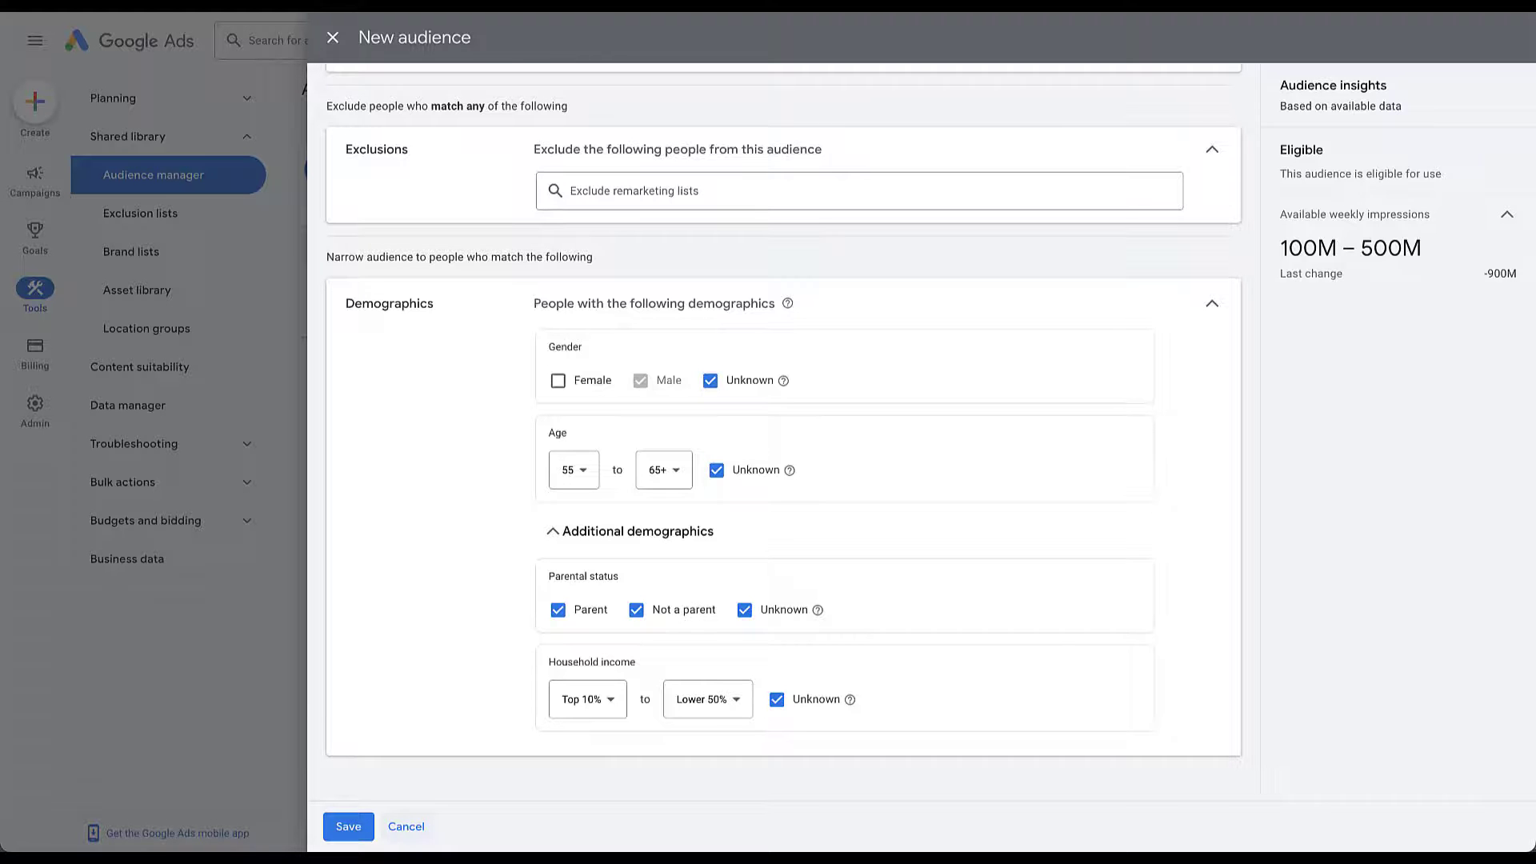
pyautogui.press('Escape')
pyautogui.press('Return')
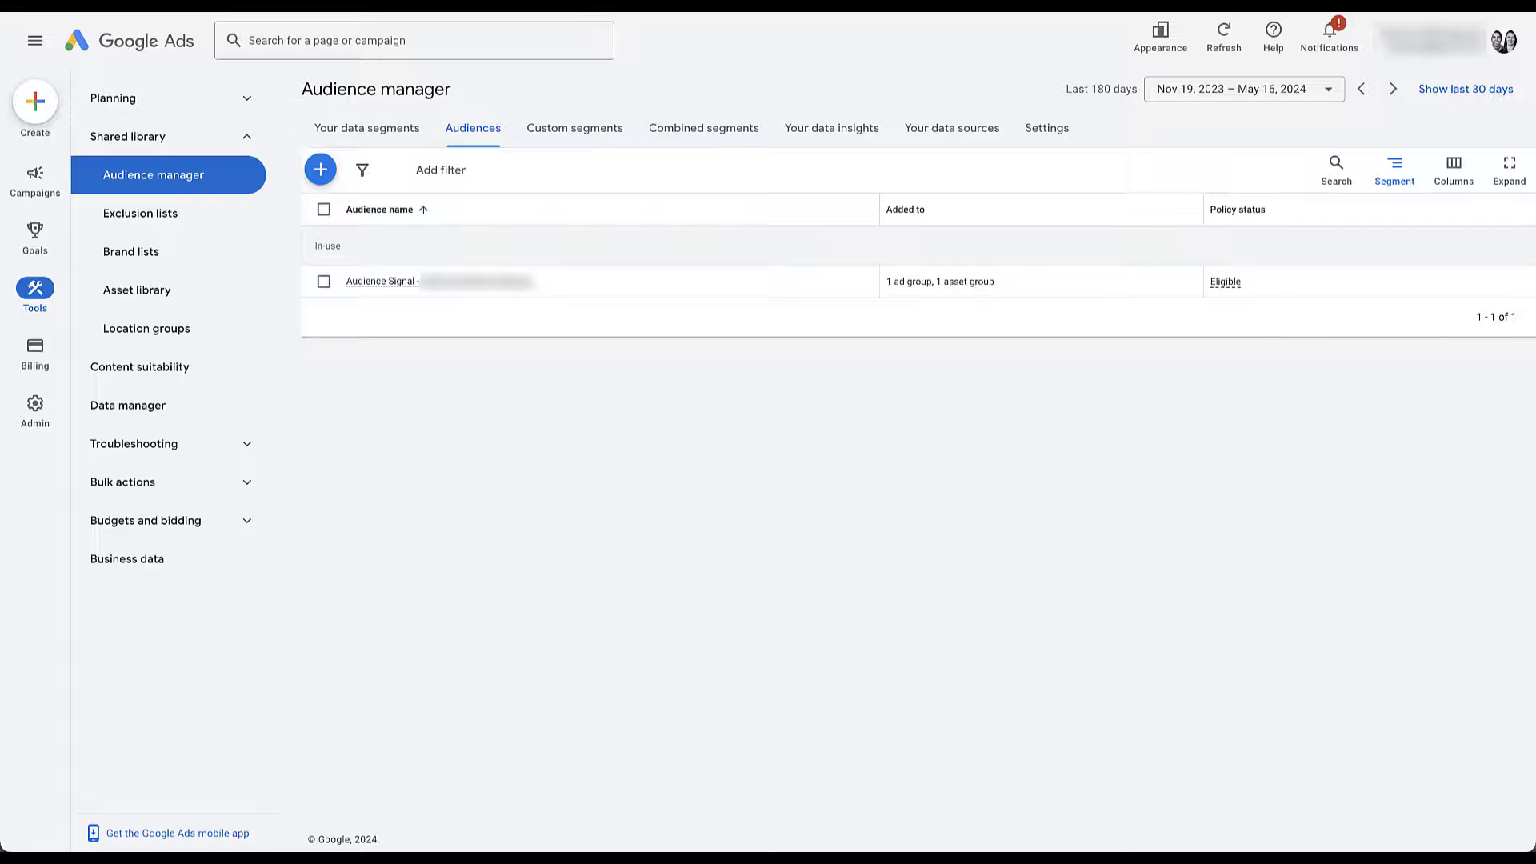
# - Open the existing in-use audience signal for editing and choose to save it as a copy
pyautogui.moveTo(381, 281)
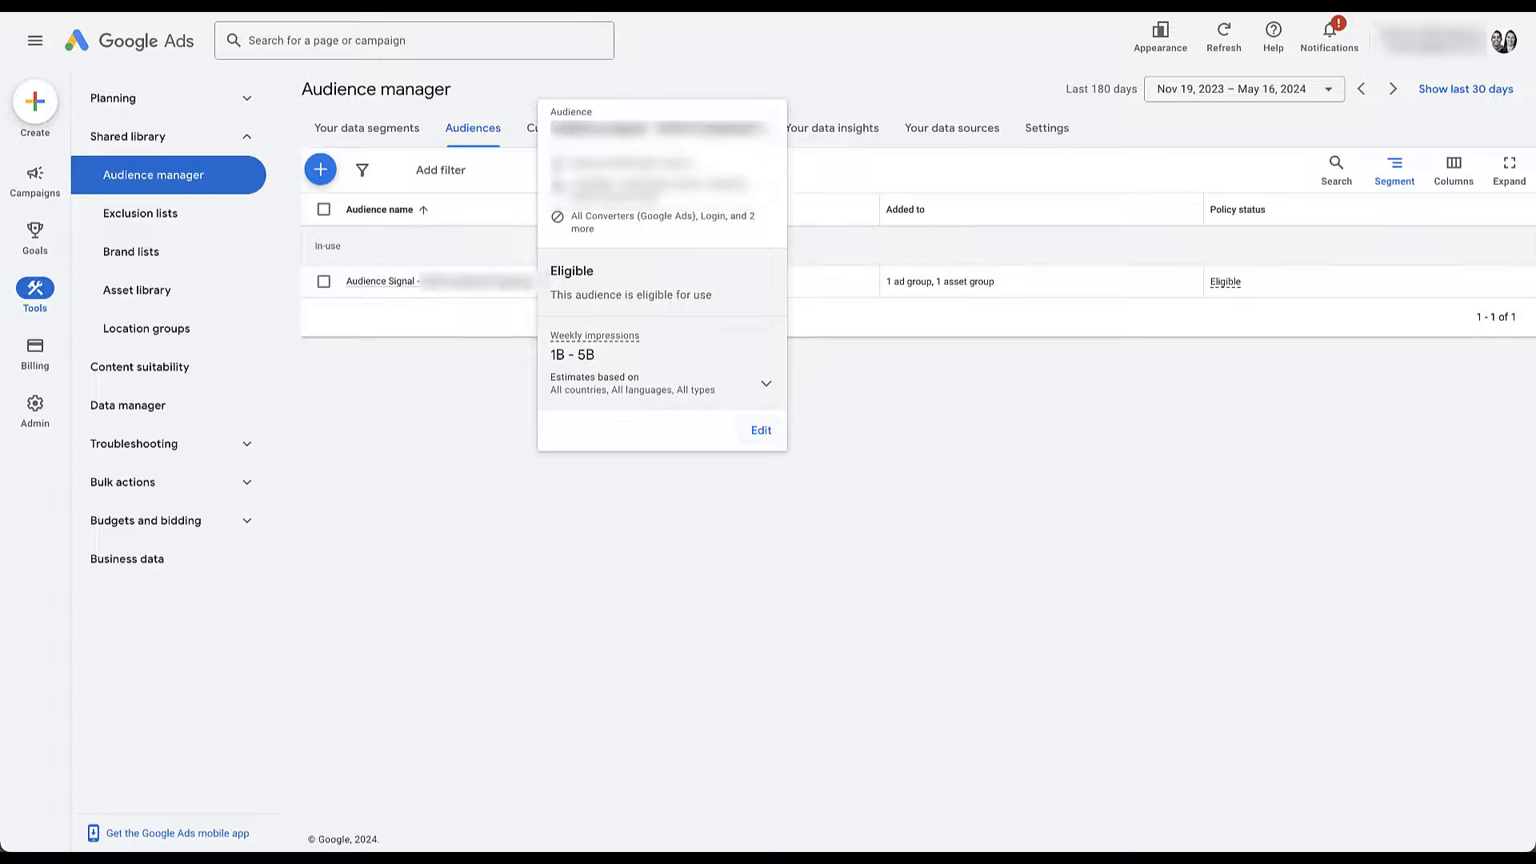
pyautogui.click(761, 430)
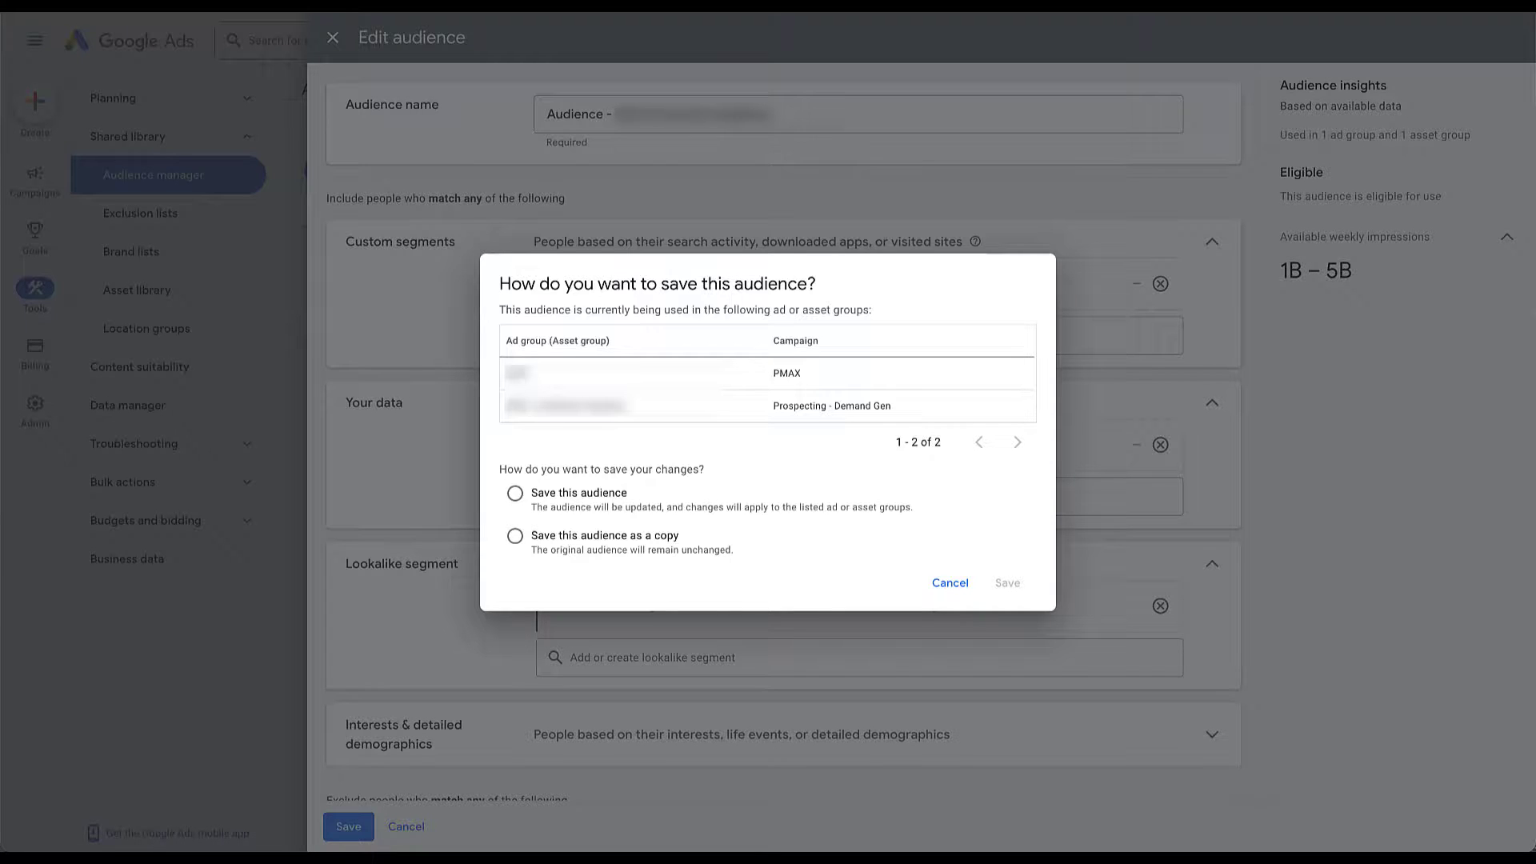
pyautogui.click(514, 535)
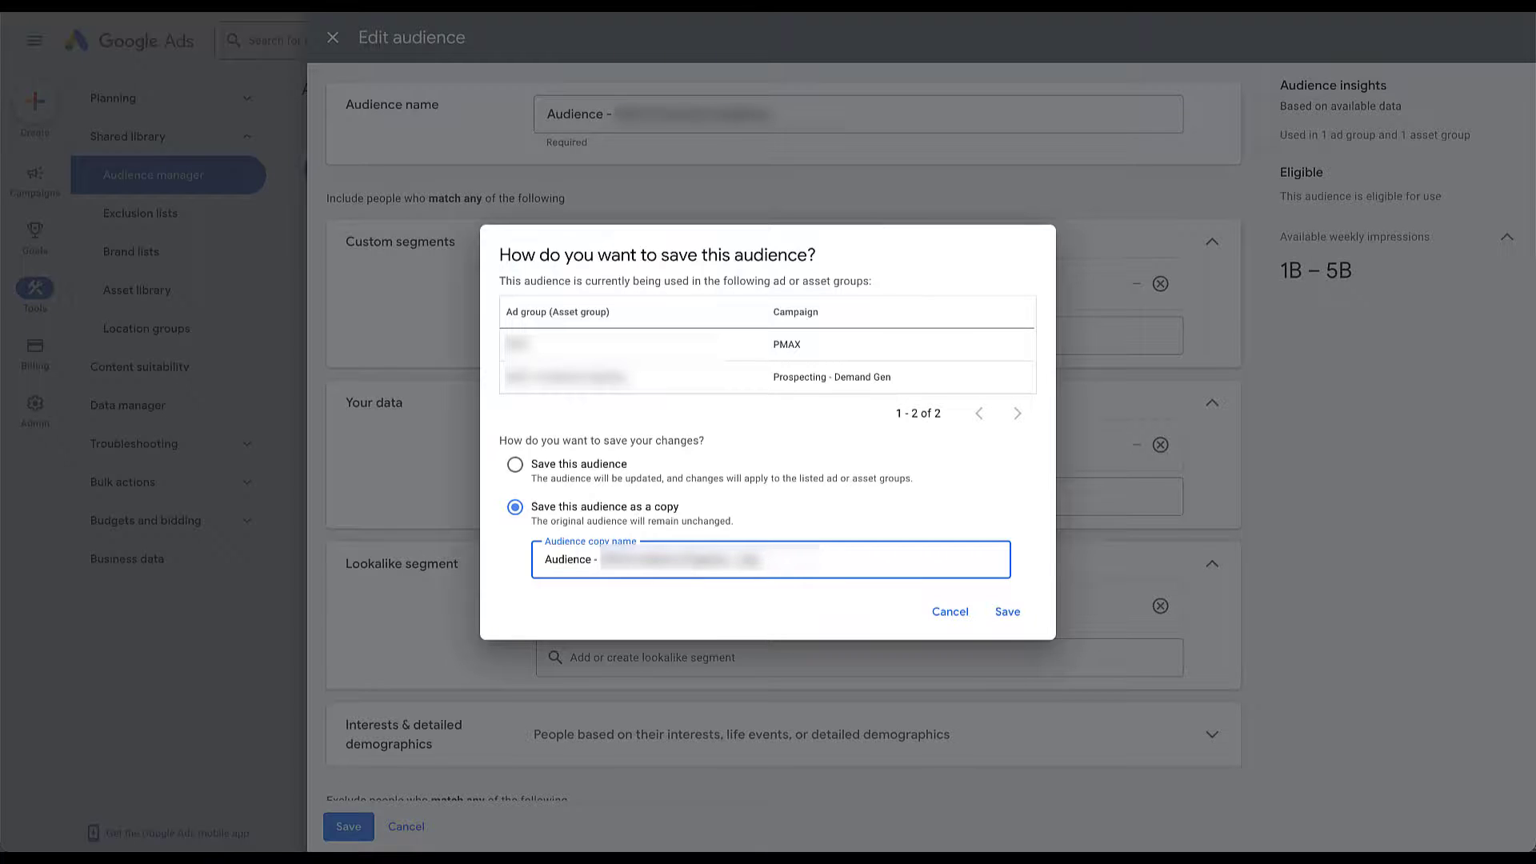
# - Replace the ending of the audience copy's name with "- Example" and save the copy
pyautogui.press('BackSpace')
pyautogui.write('2')
pyautogui.press('BackSpace')
pyautogui.press('BackSpace')
pyautogui.press('BackSpace')
pyautogui.press('BackSpace')
pyautogui.press('BackSpace')
pyautogui.press('BackSpace')
pyautogui.write('- copy')
pyautogui.press('BackSpace')
pyautogui.press('BackSpace')
pyautogui.press('BackSpace')
pyautogui.press('BackSpace')
pyautogui.press('BackSpace')
pyautogui.press('BackSpace')
pyautogui.press('BackSpace')
pyautogui.write('- Example')
pyautogui.press('Tab')
pyautogui.press('Return')
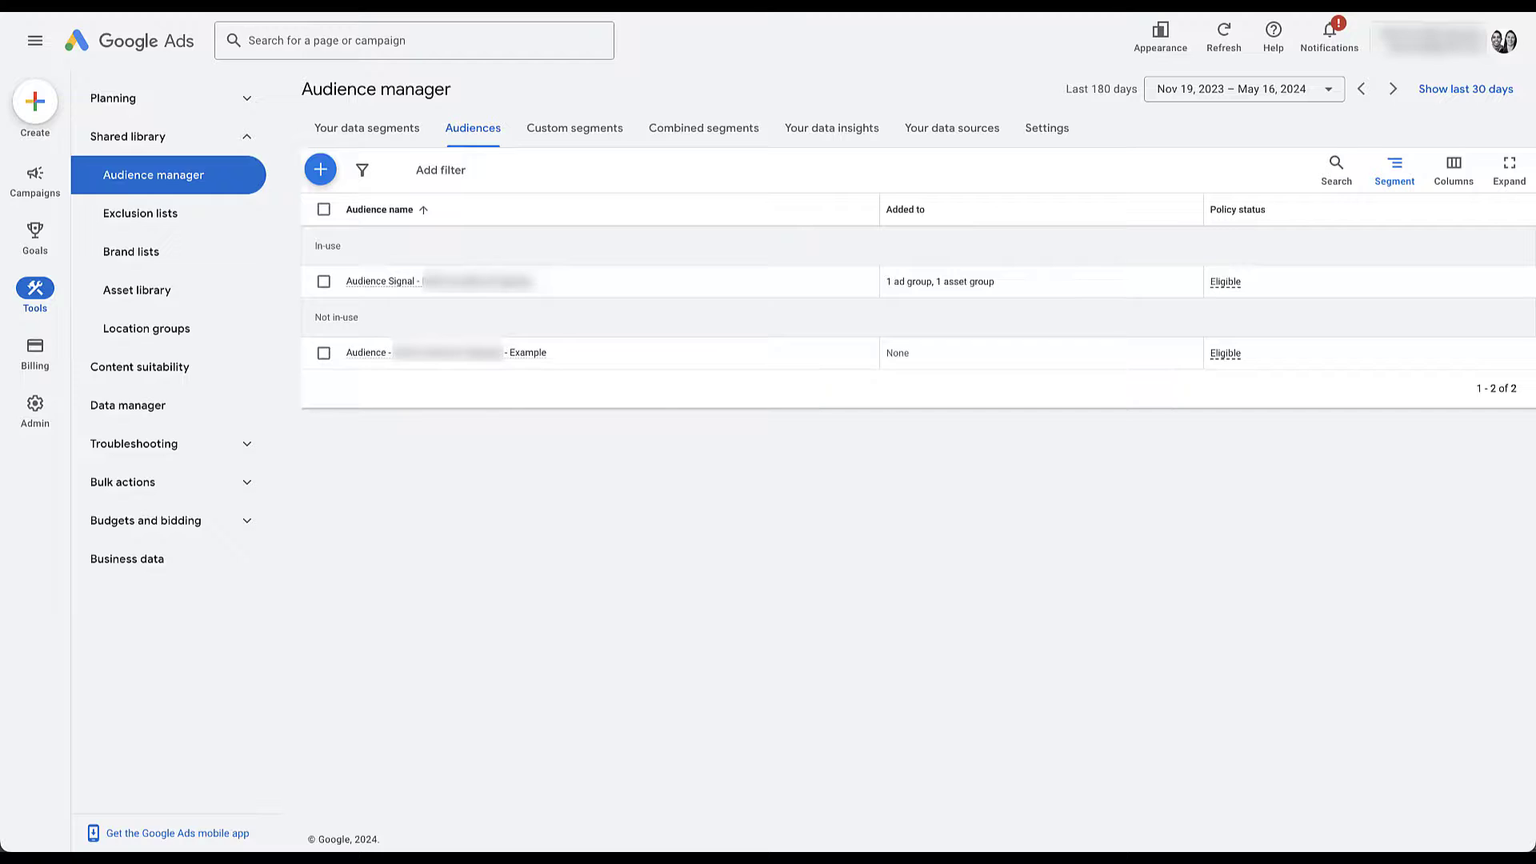
# - Open the signals of the PMAX campaign's asset group for editing
pyautogui.moveTo(35, 178)
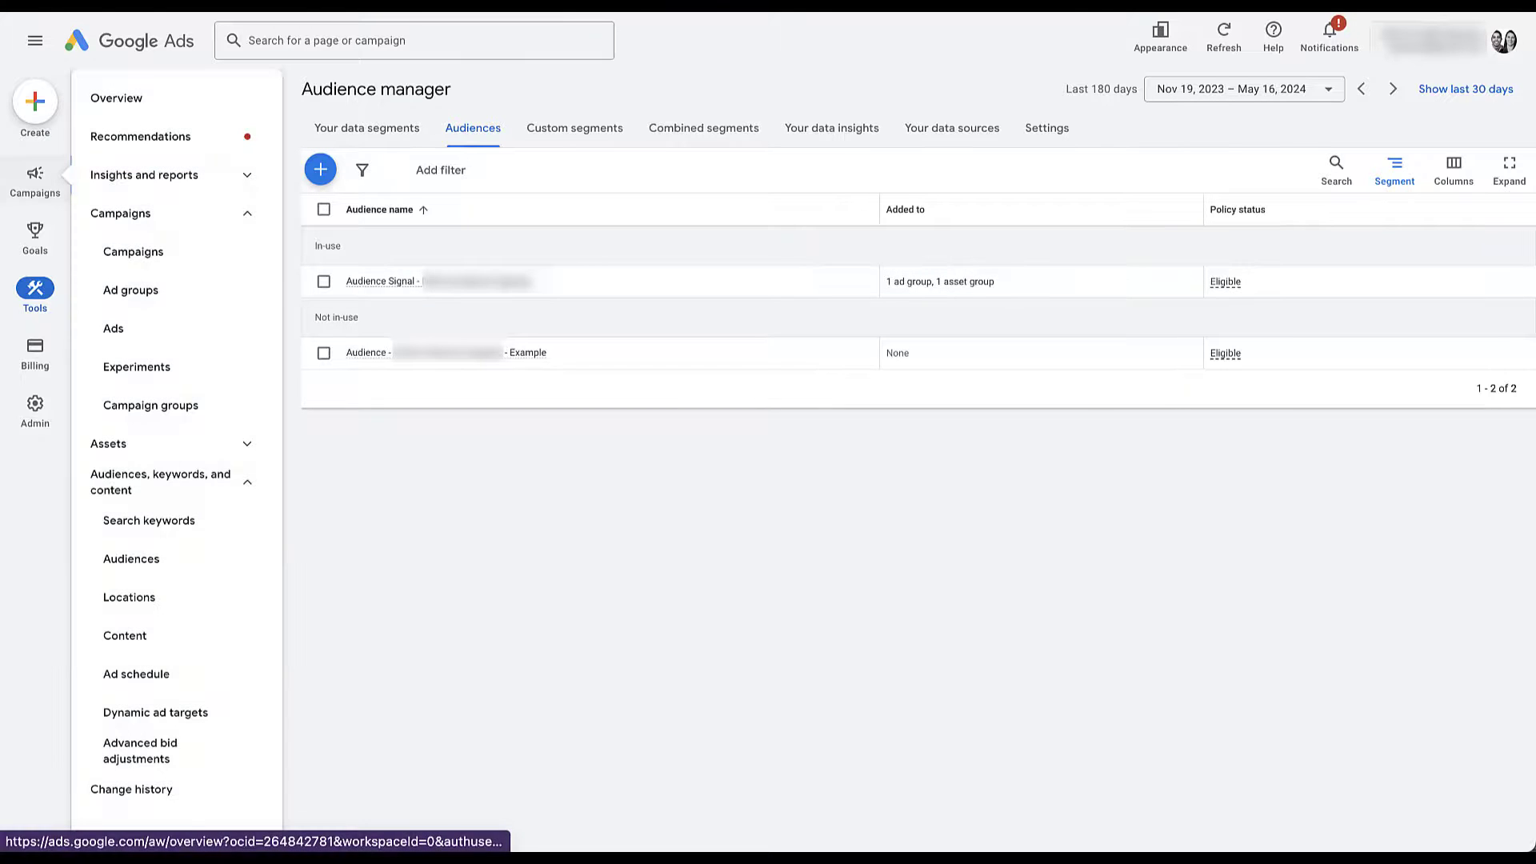
pyautogui.click(133, 251)
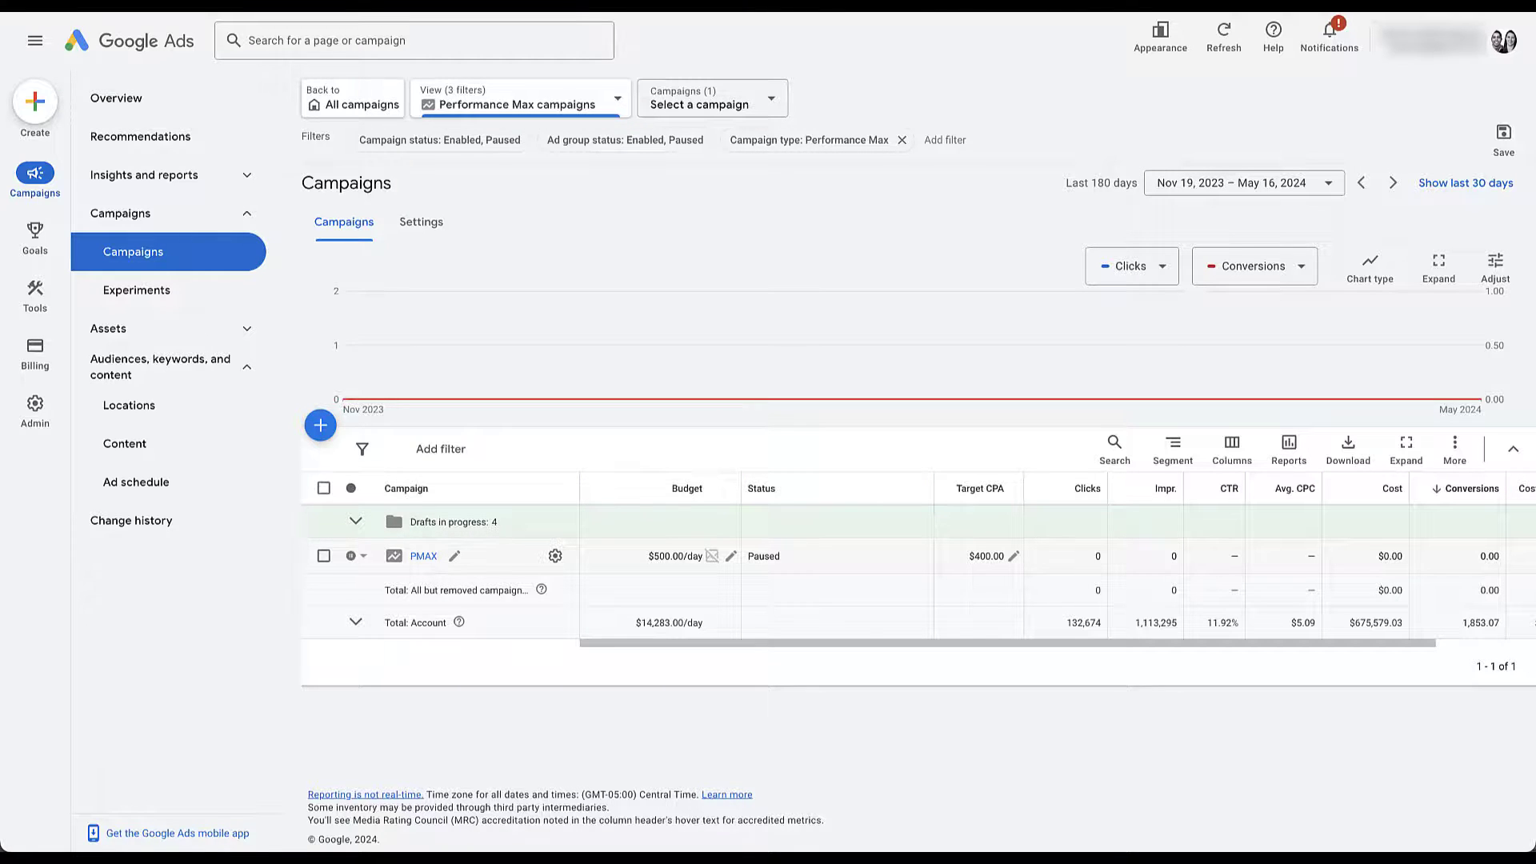
pyautogui.click(423, 556)
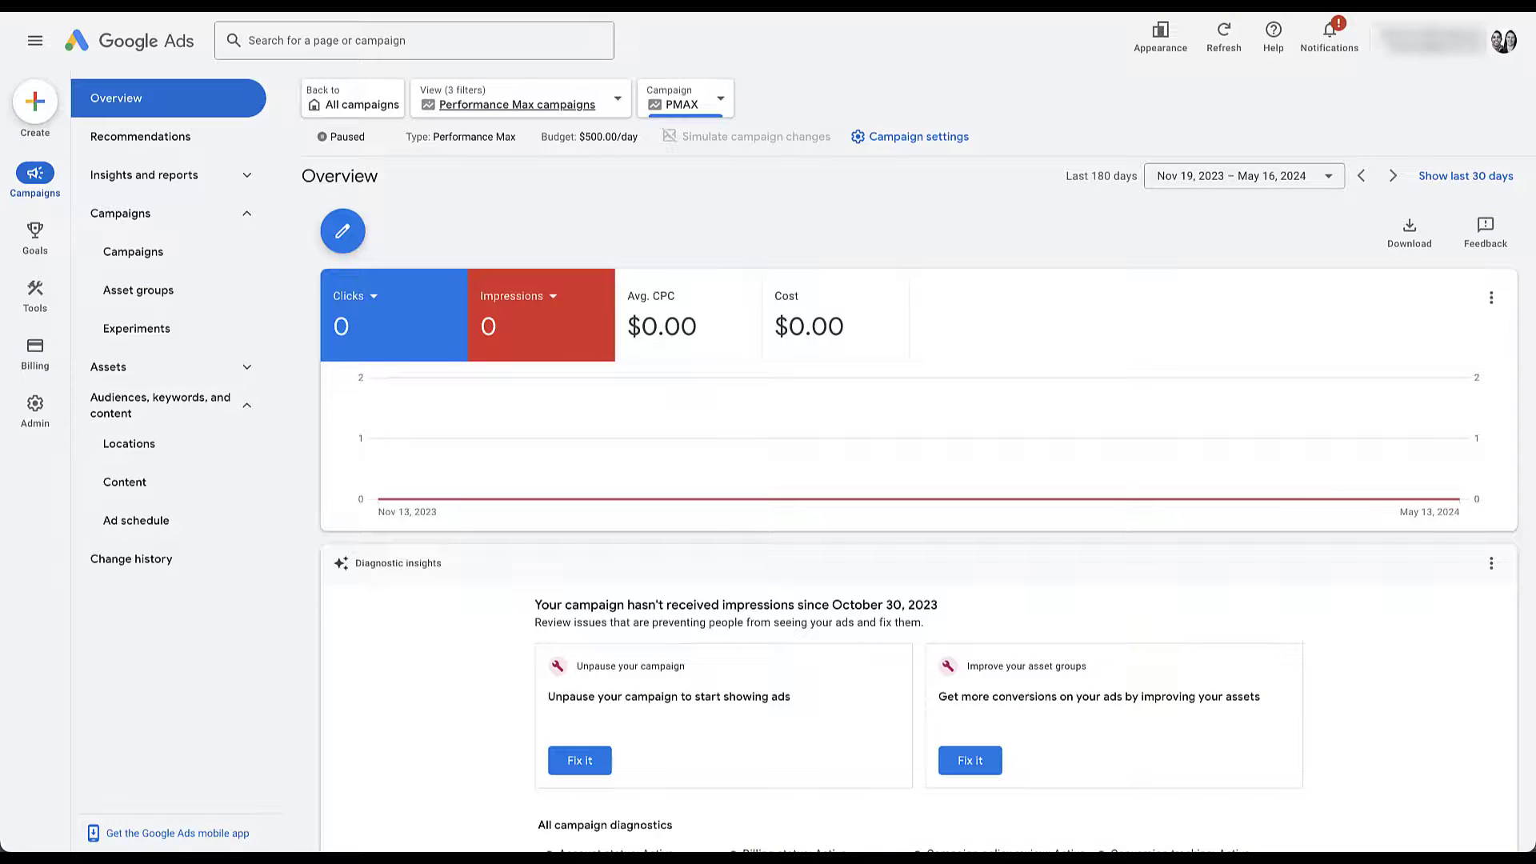
pyautogui.click(138, 290)
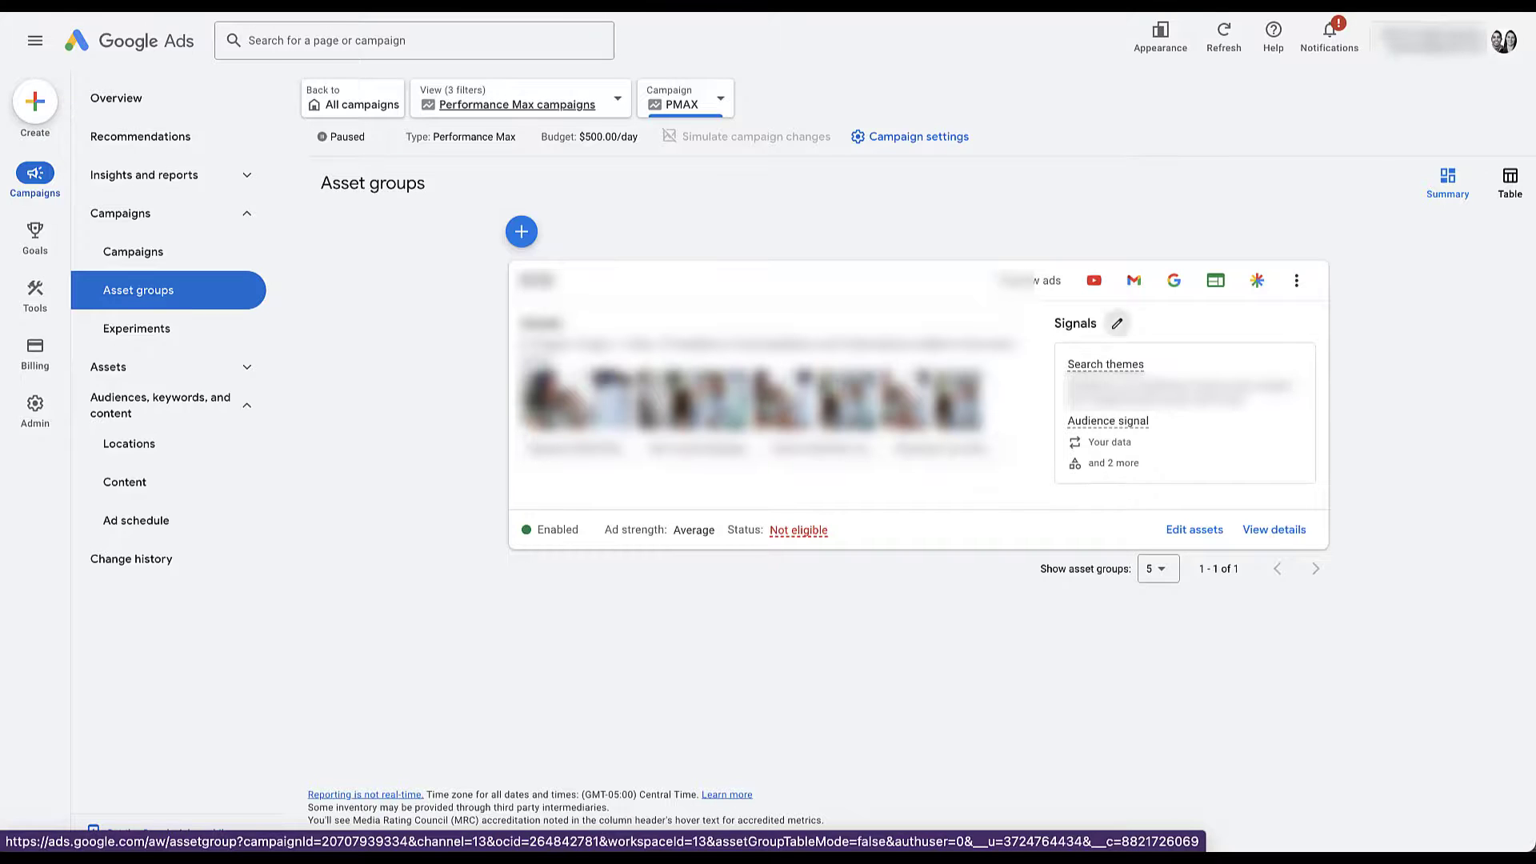
pyautogui.click(1117, 323)
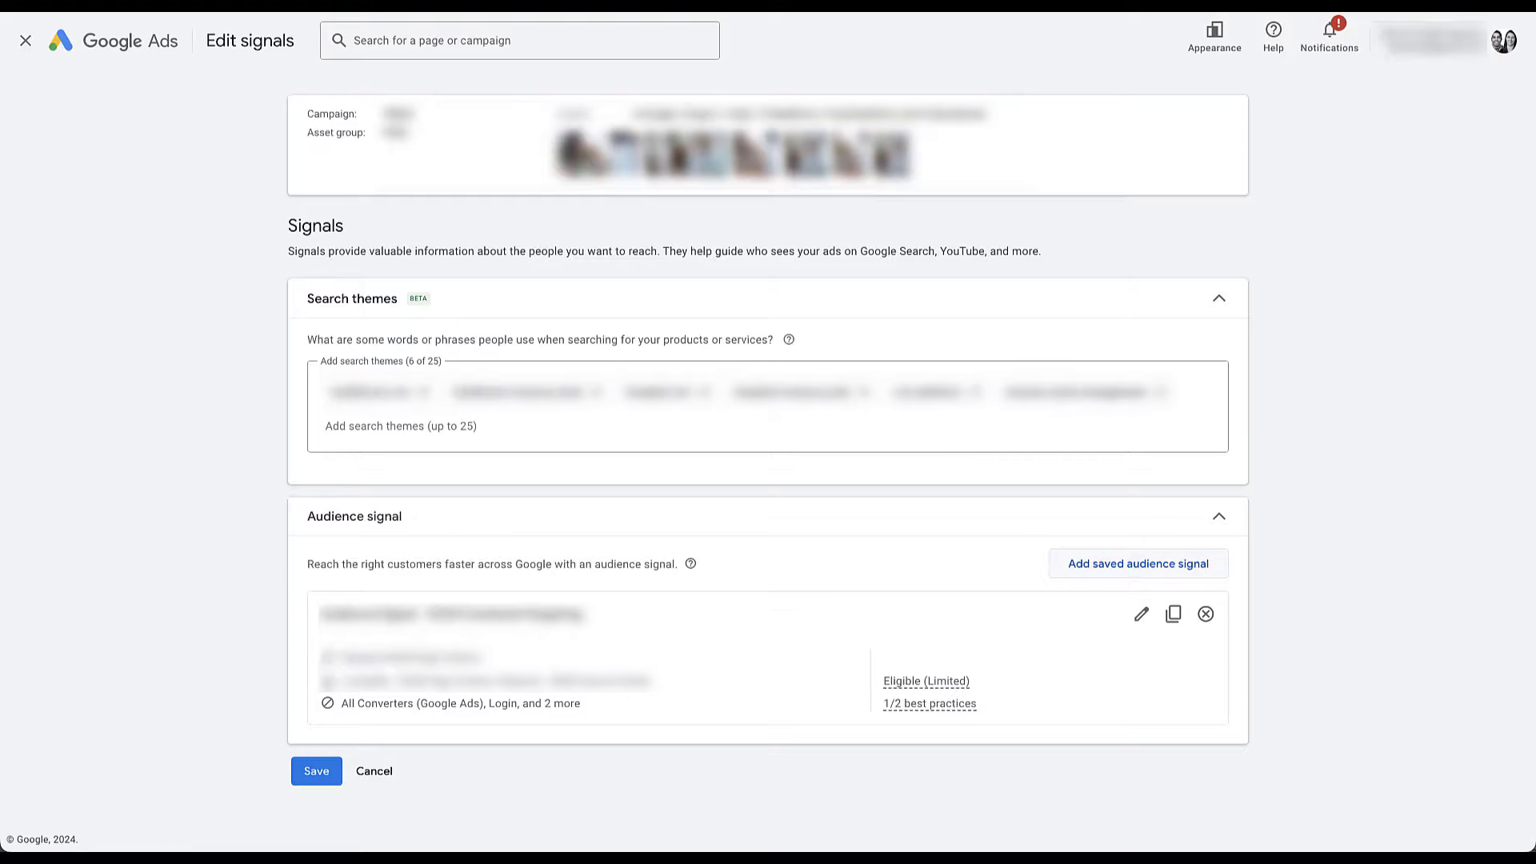
# - Try the saved audience ending in "- Example" as the asset group's audience signal, restore the original audience and leave without saving
pyautogui.click(1138, 563)
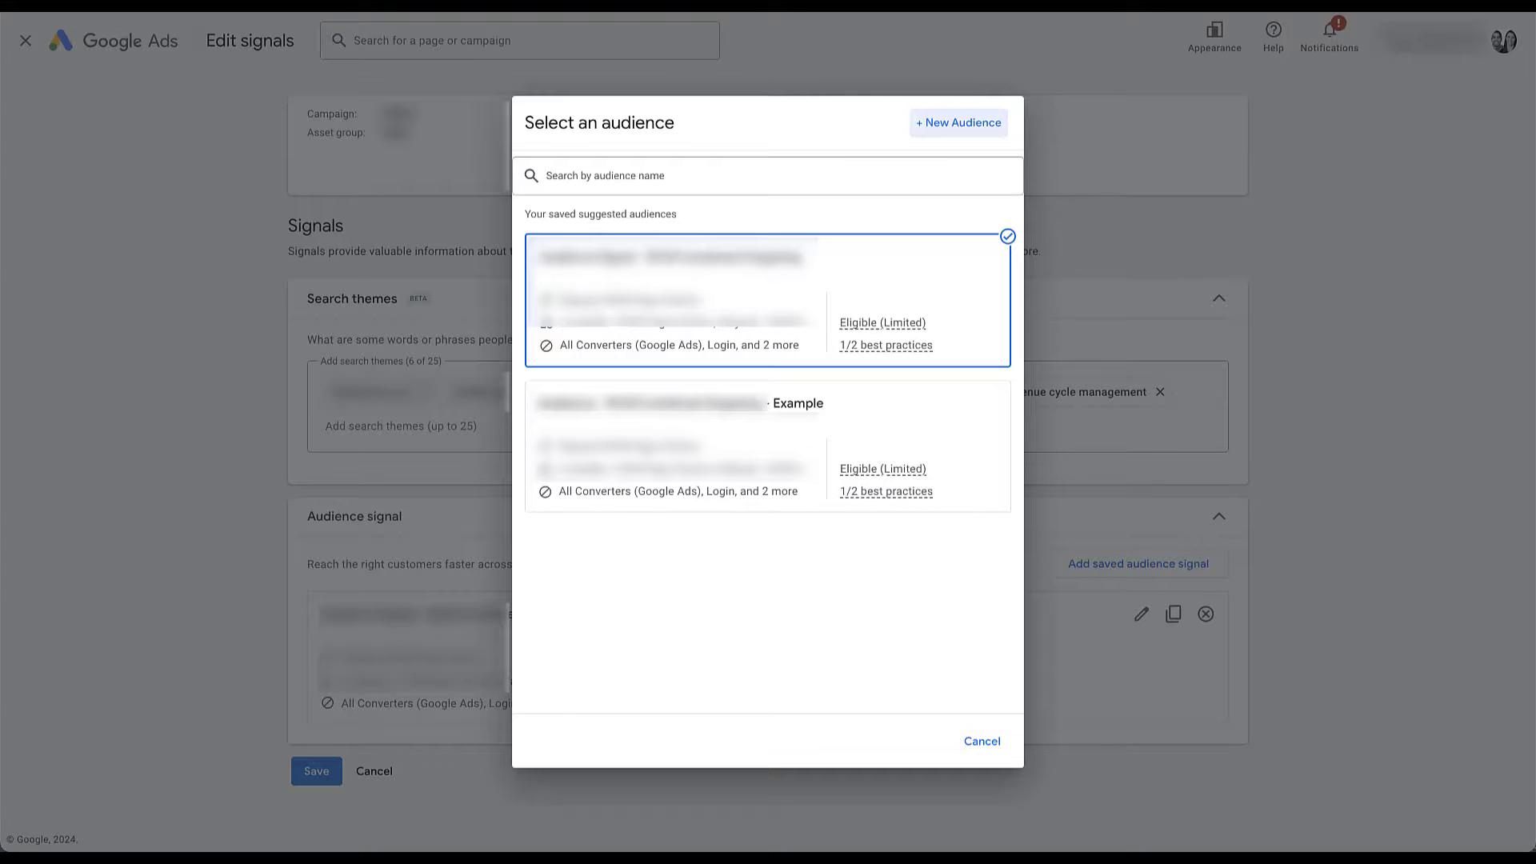
pyautogui.click(768, 448)
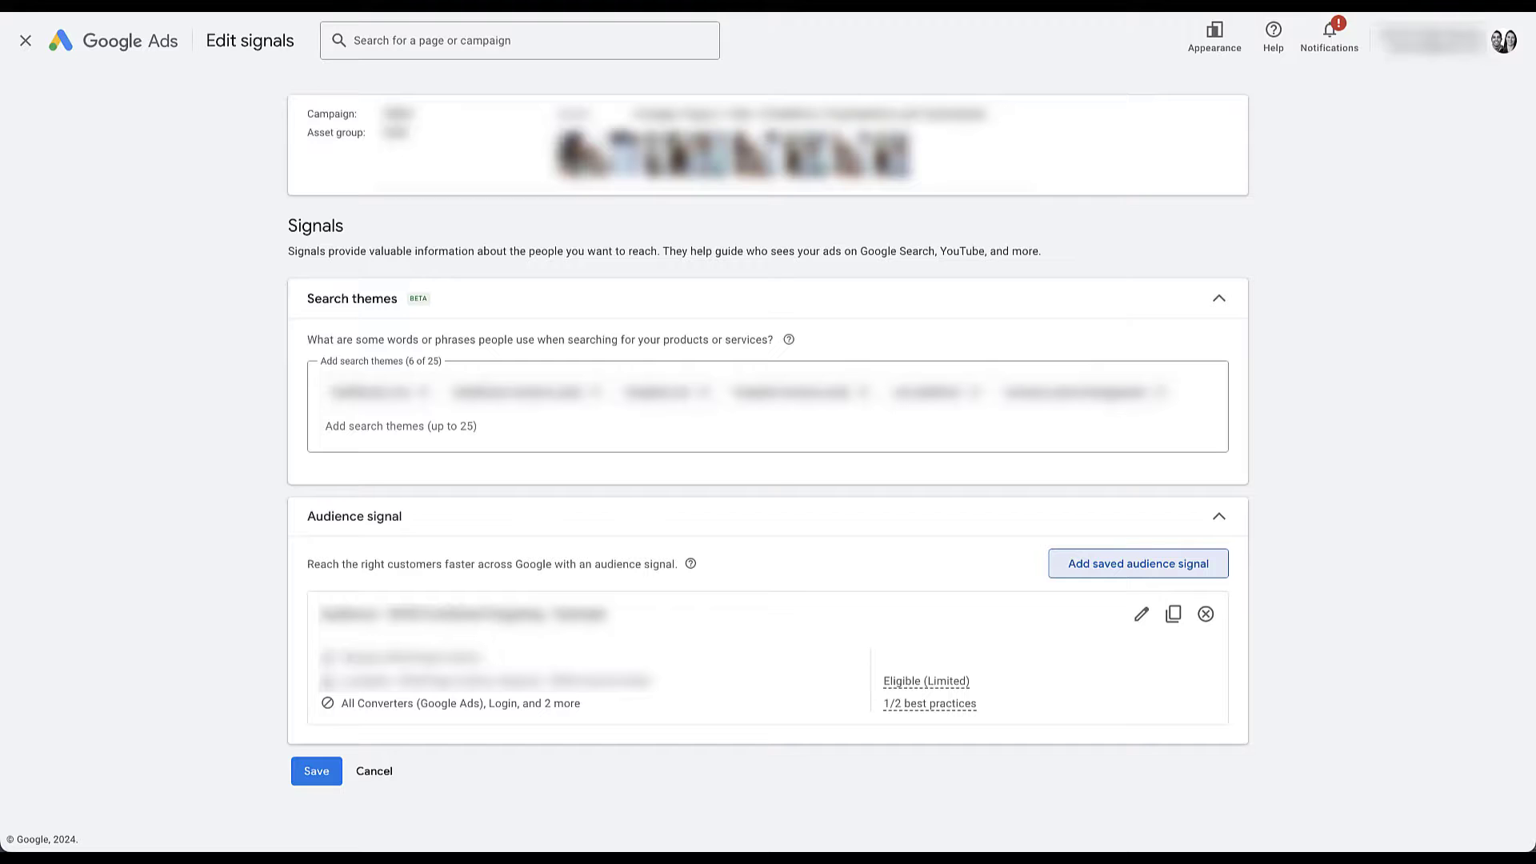
pyautogui.press('Return')
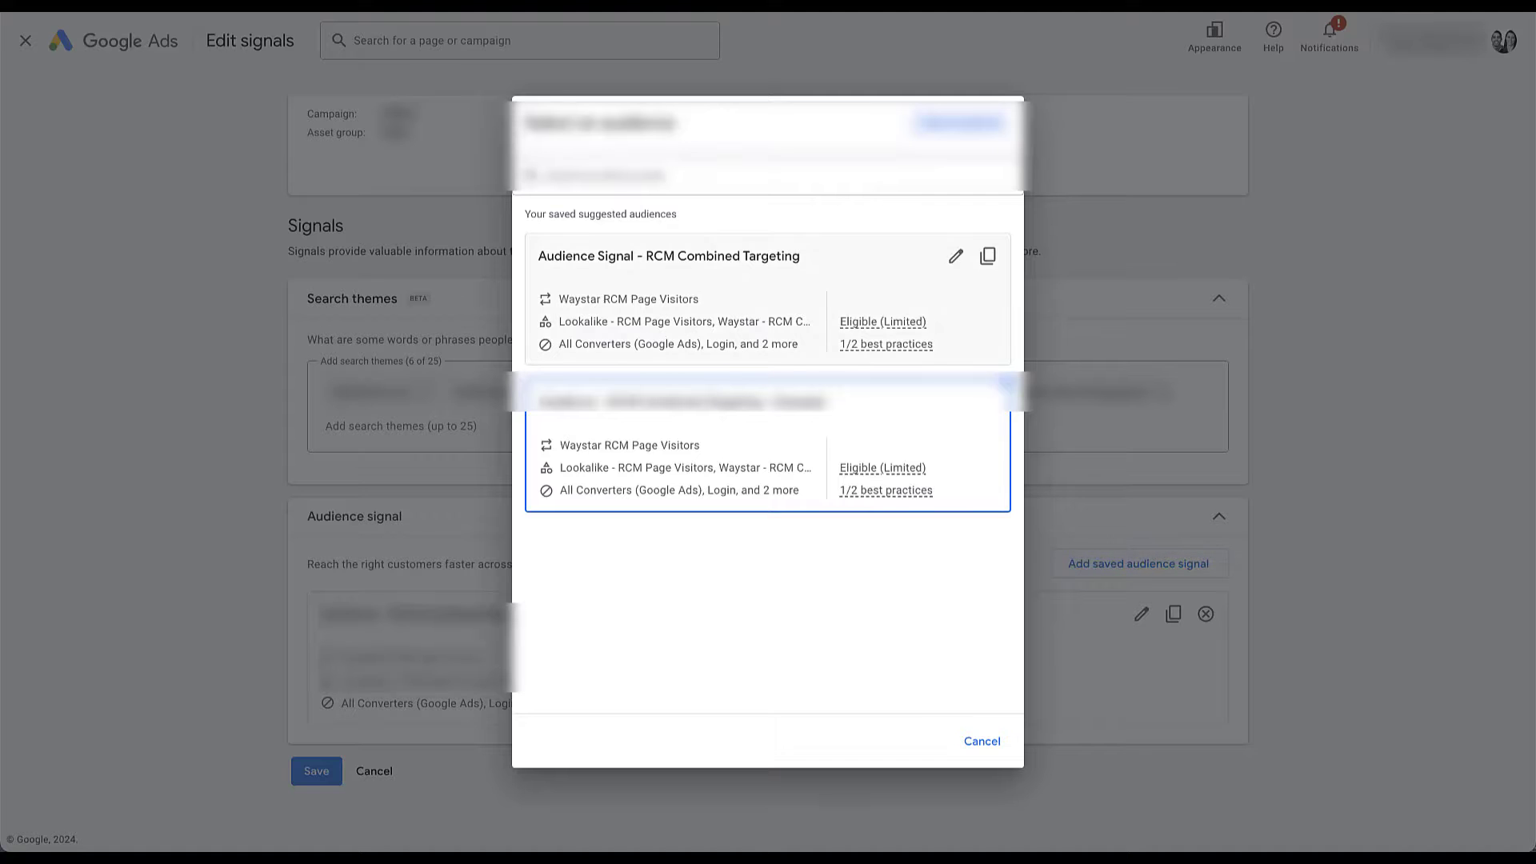
pyautogui.press('Escape')
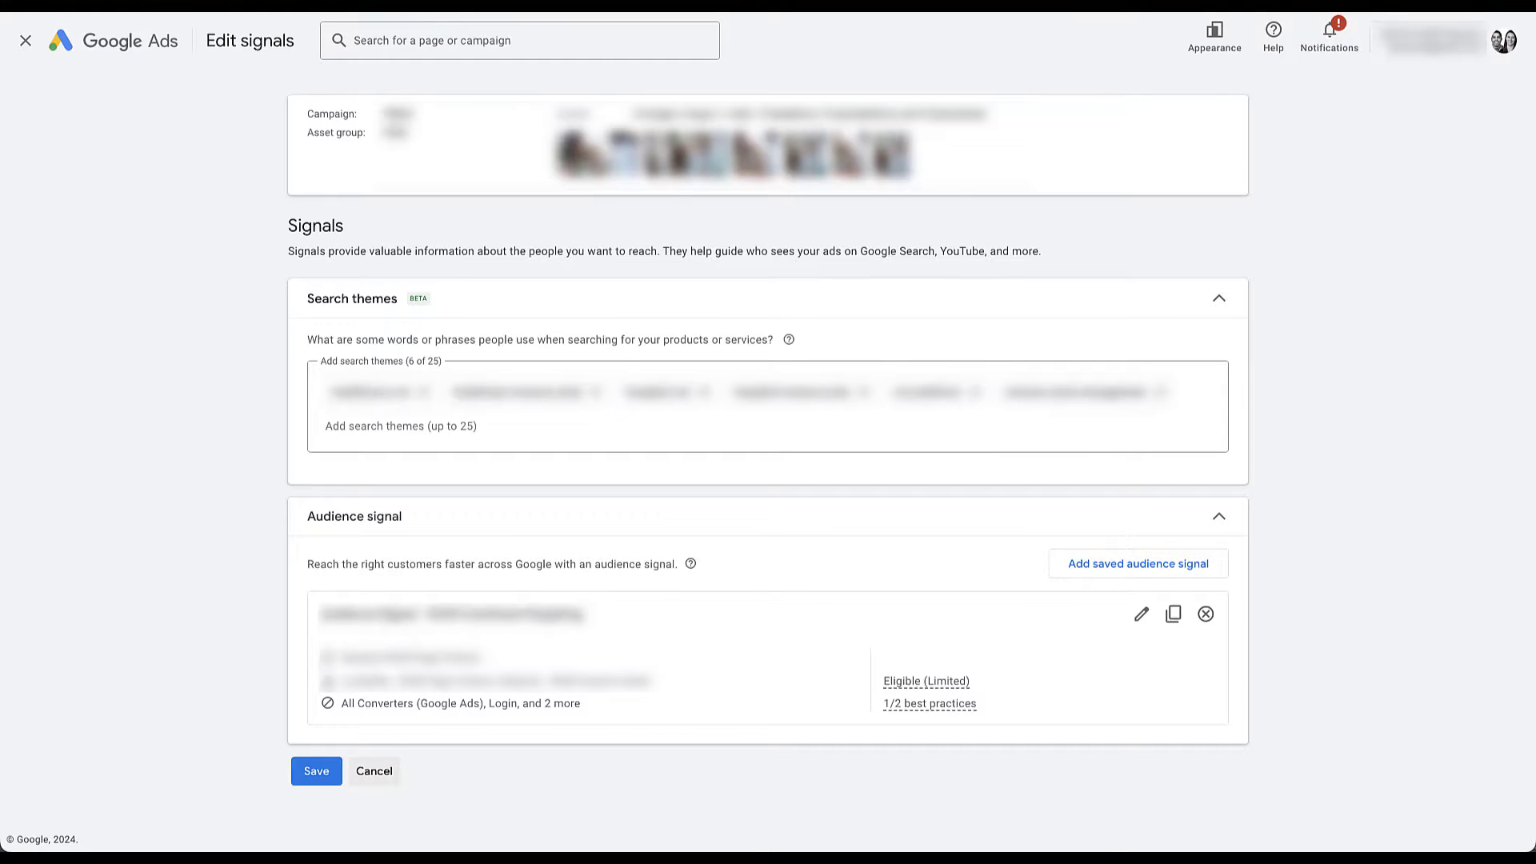
pyautogui.click(374, 770)
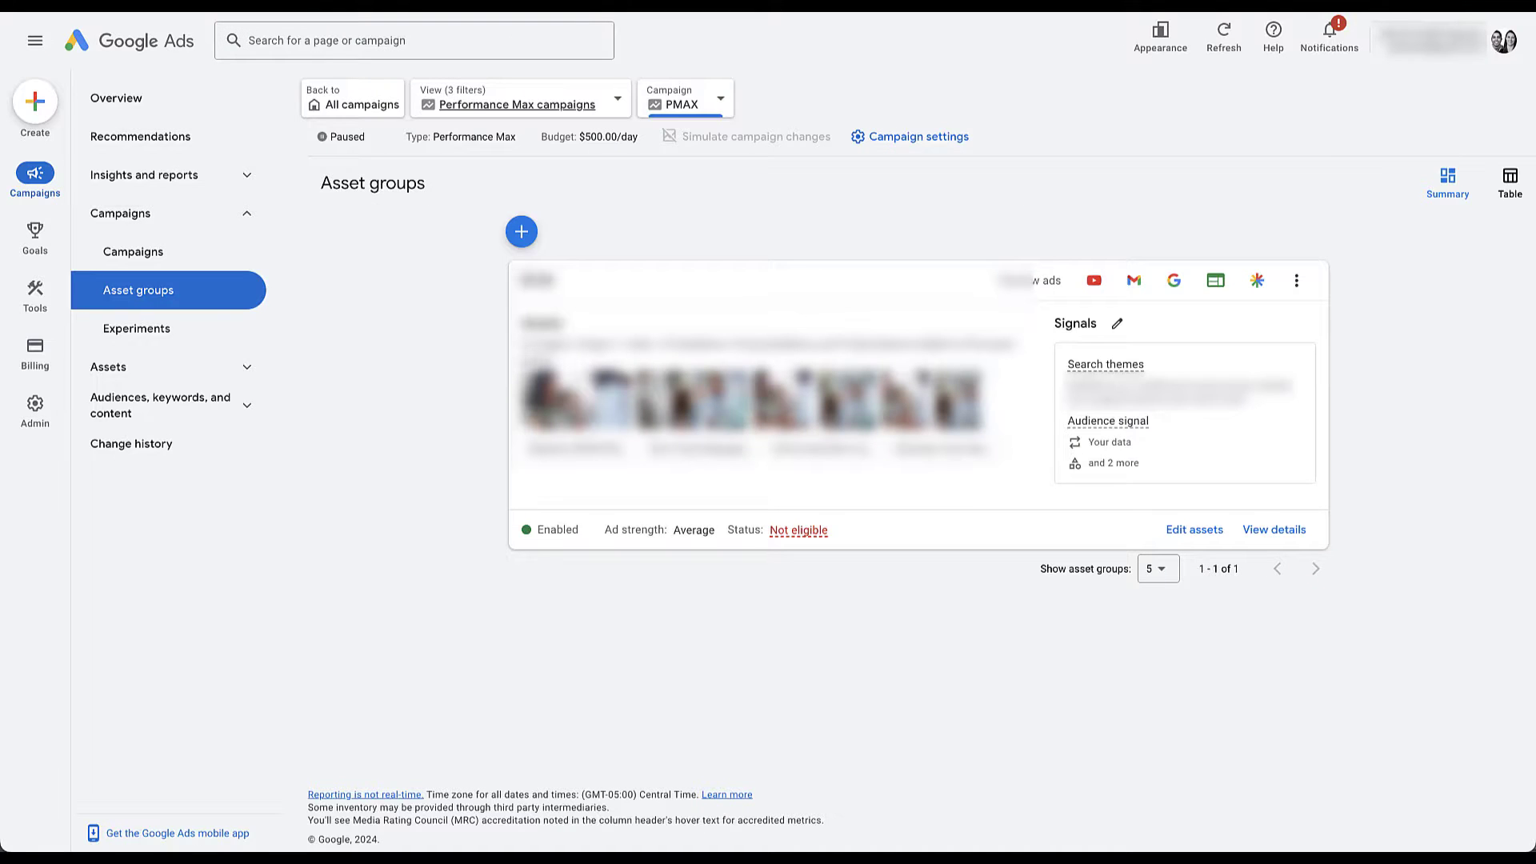